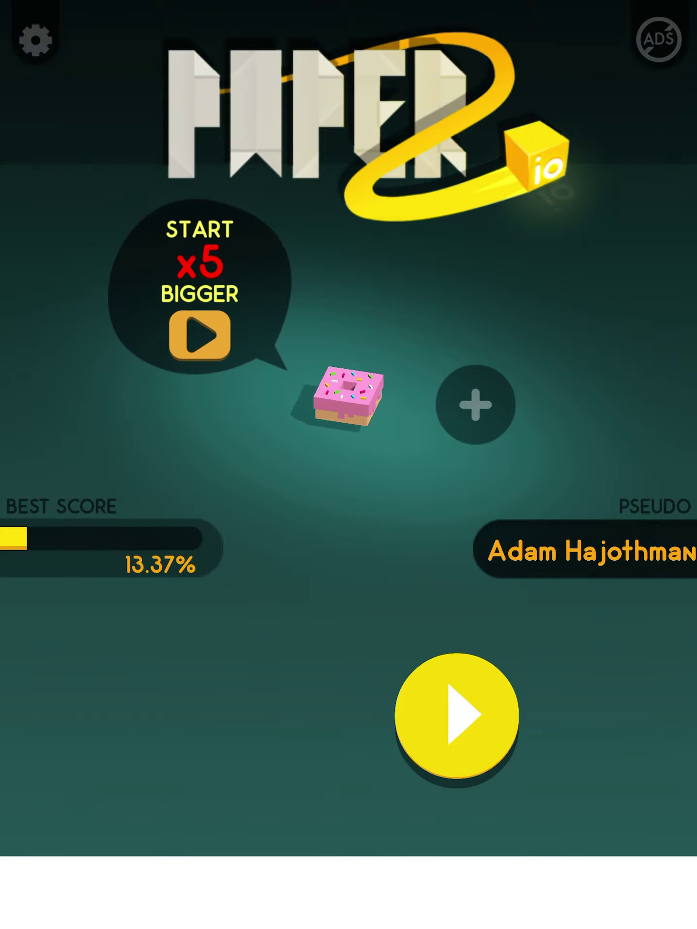
Step: Play a round as the pink donut until Game Over at 7.44% territory and seven kills
left_click(456, 715)
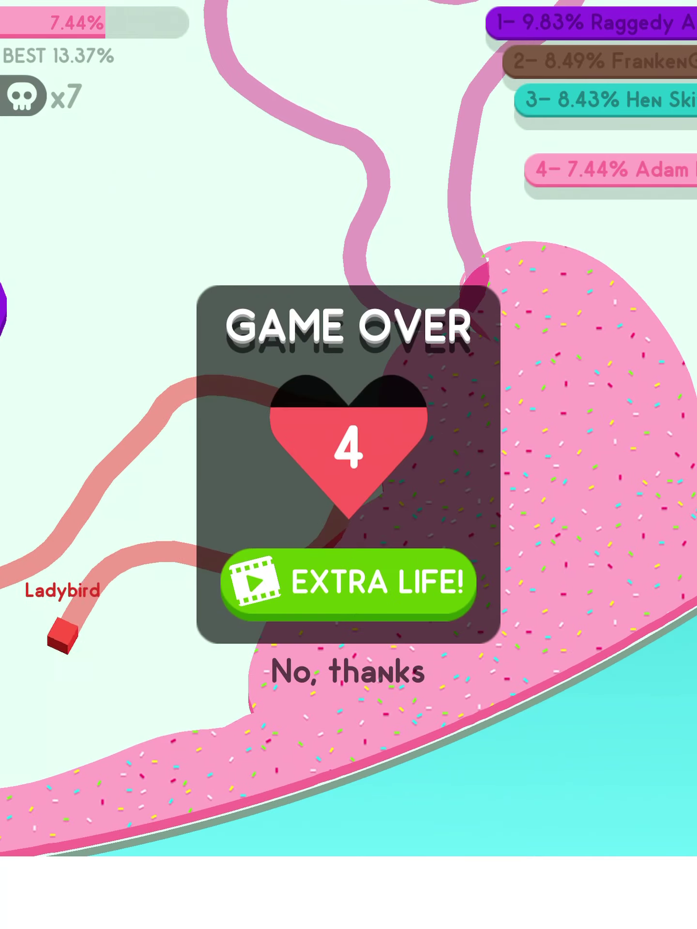
Step: Decline the extra life and start a new round, twice after quick deaths
left_click(348, 672)
left_click(349, 800)
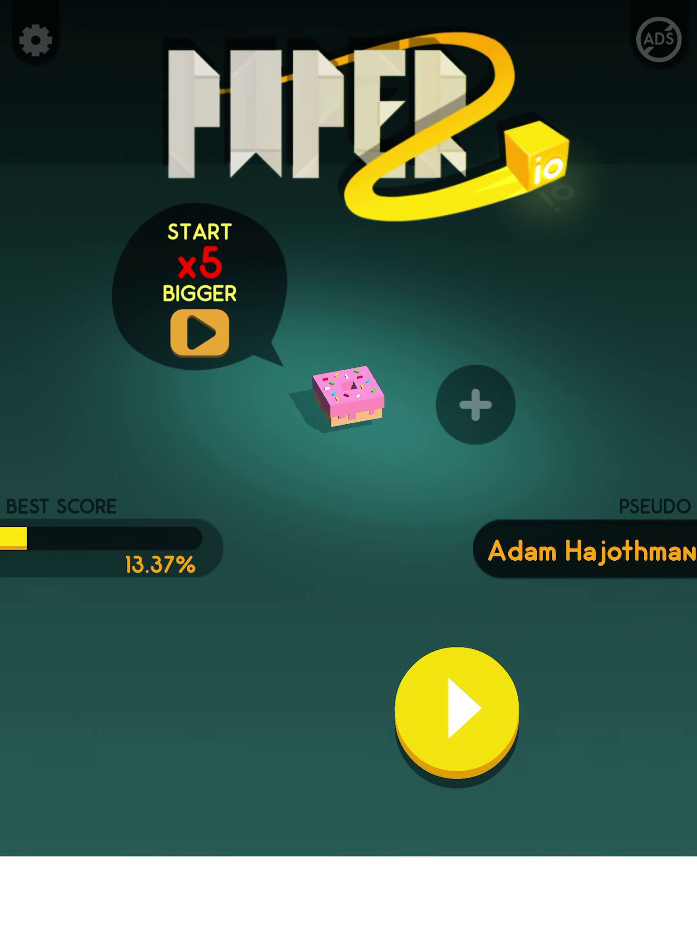
left_click(456, 715)
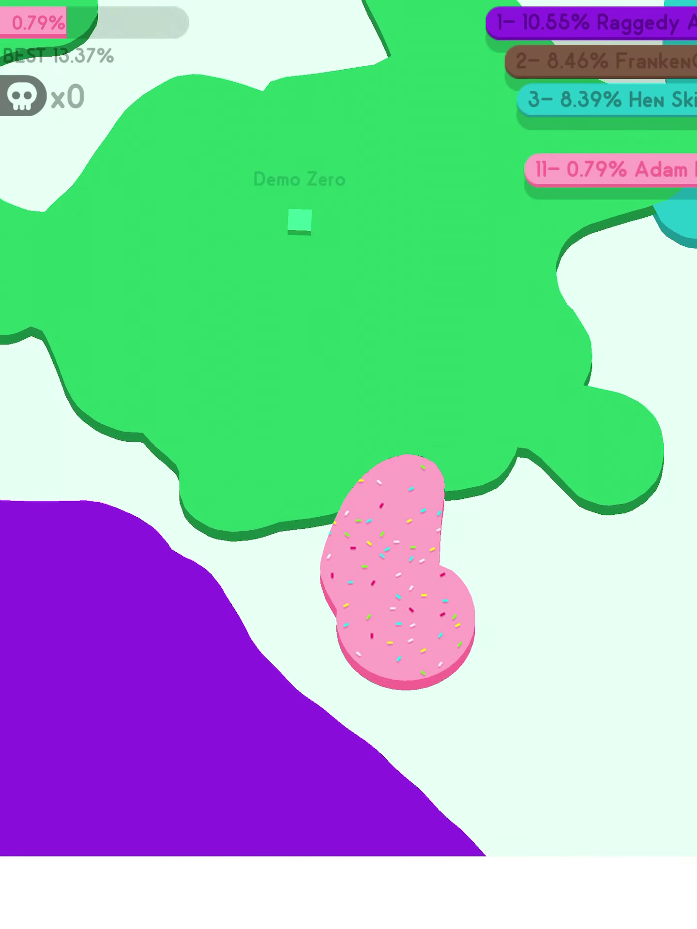
left_click(349, 669)
left_click(349, 800)
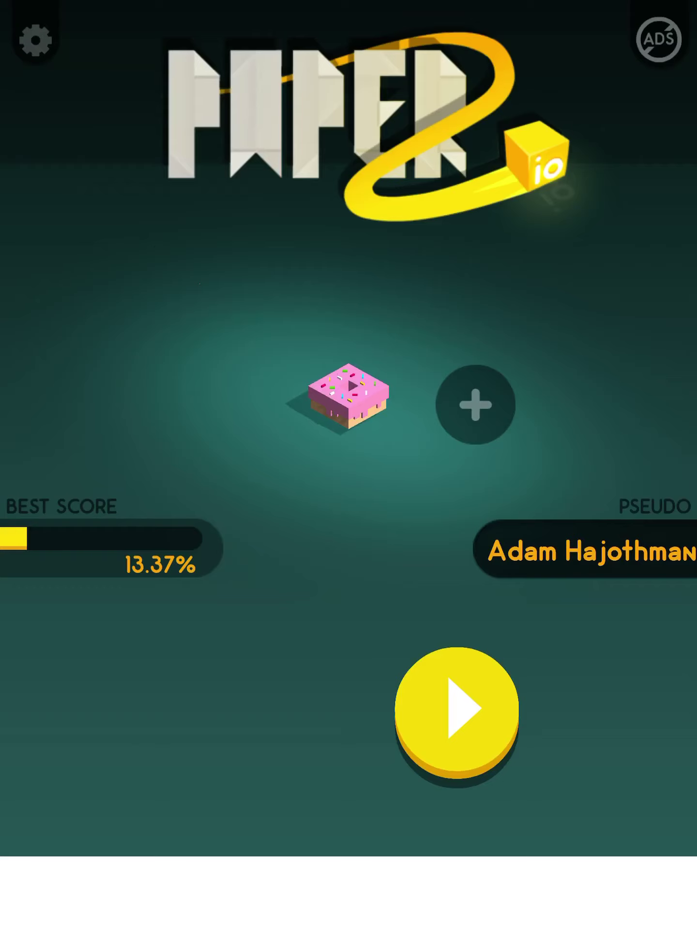
left_click(456, 715)
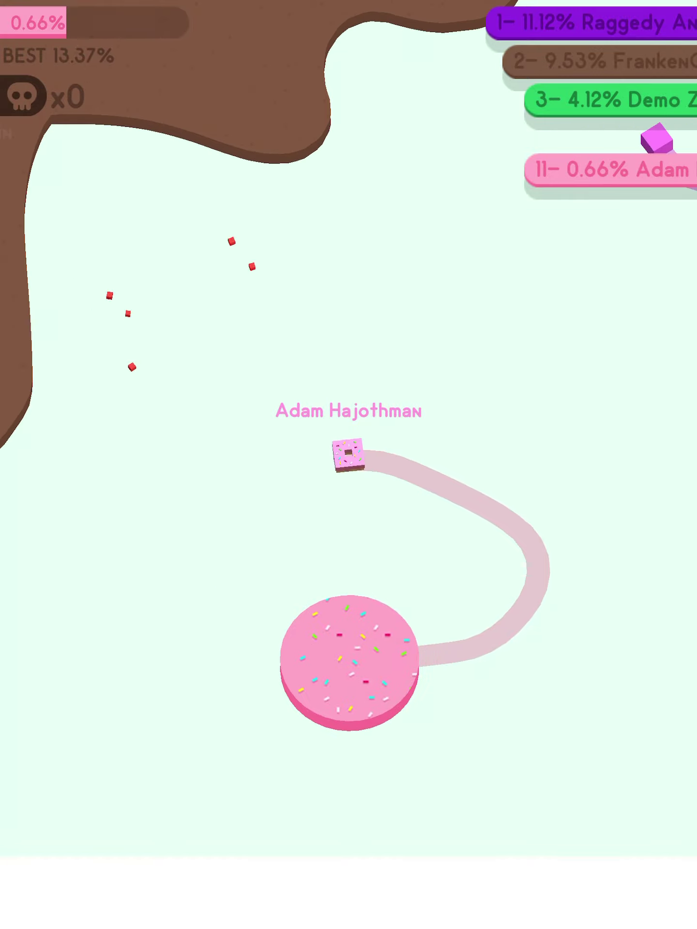
Step: Steer the donut in a curving loop, then restart after dying
mouse_move(348, 465)
left_mouse_down()
mouse_move(276, 508)
mouse_move(406, 523)
left_mouse_up()
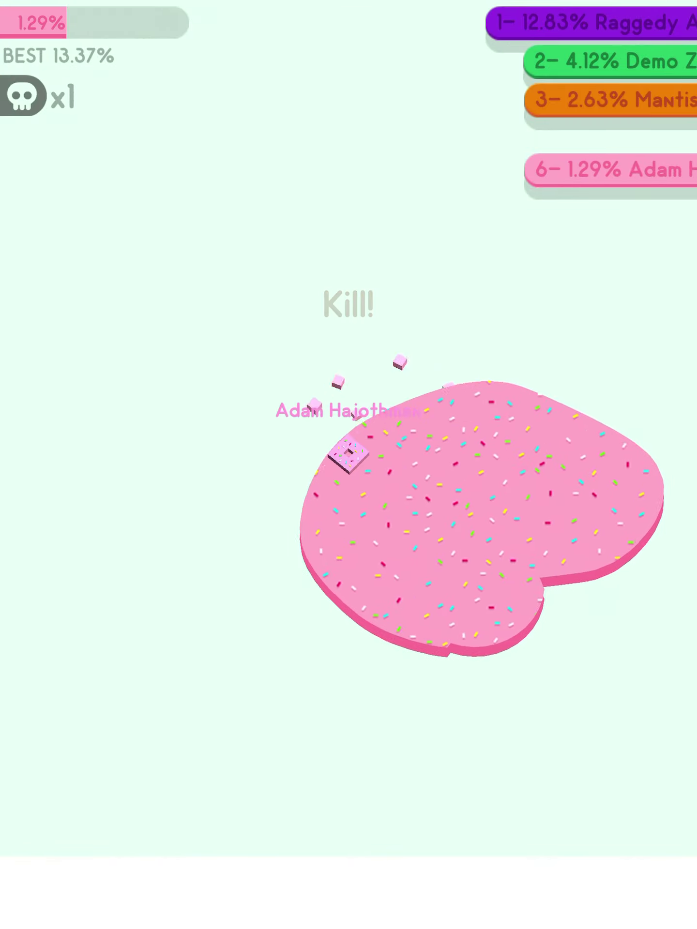
mouse_move(406, 523)
left_mouse_down()
mouse_move(436, 552)
mouse_move(341, 537)
left_mouse_up()
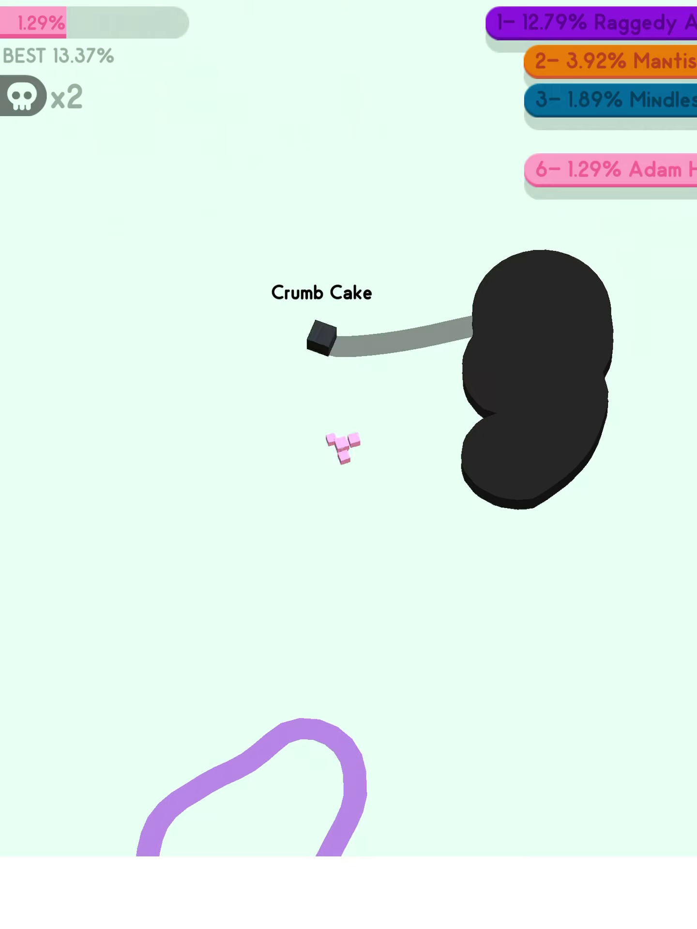
left_click(348, 671)
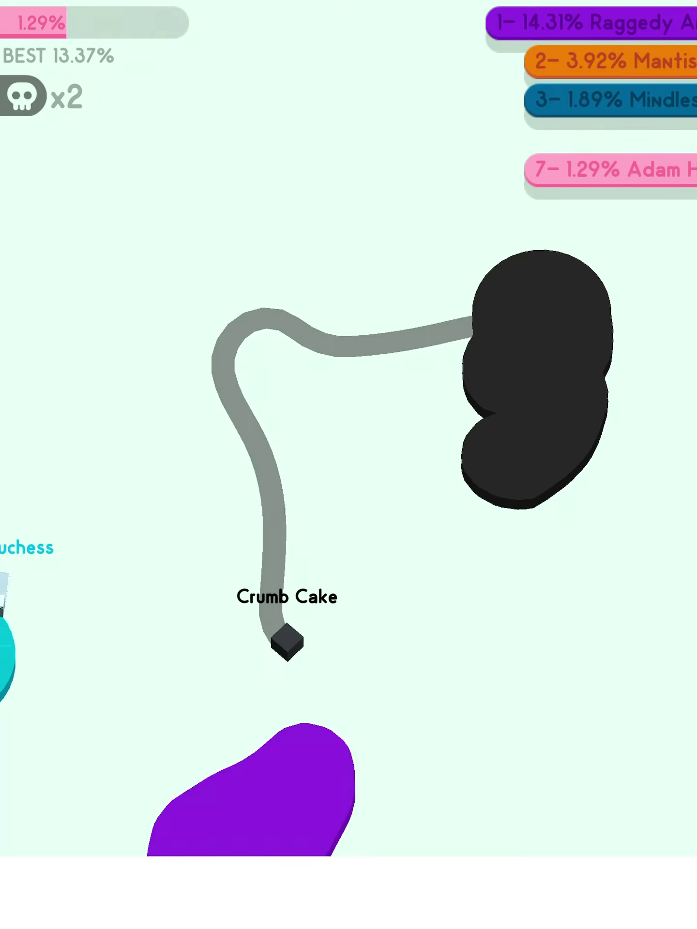
left_click(349, 800)
left_click(457, 715)
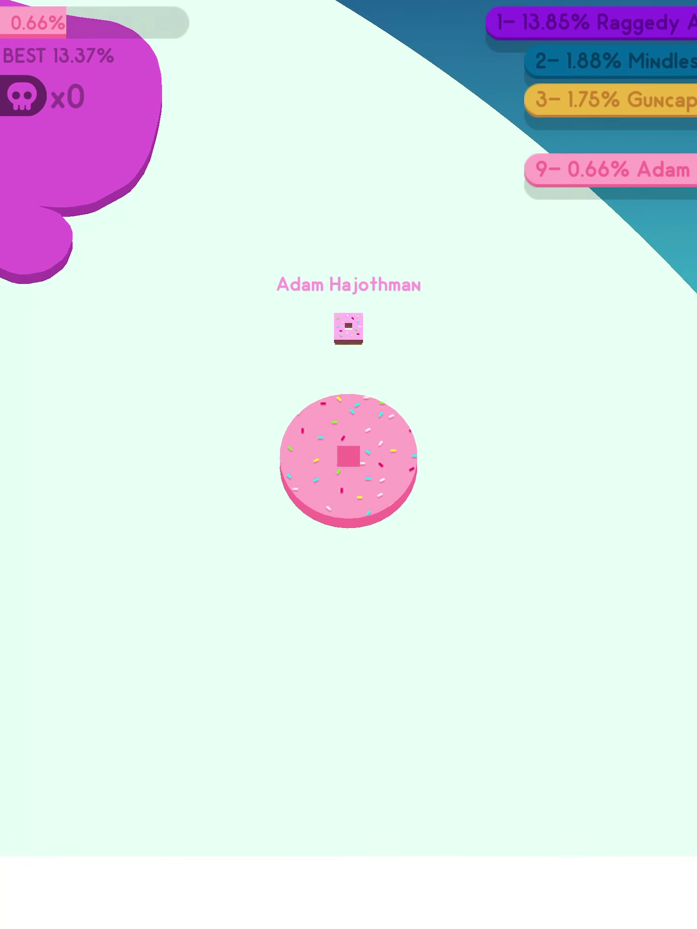
Step: Loop out of and back into own territory to capture area, then decline the extra life
left_click_drag(348, 465, 363, 551)
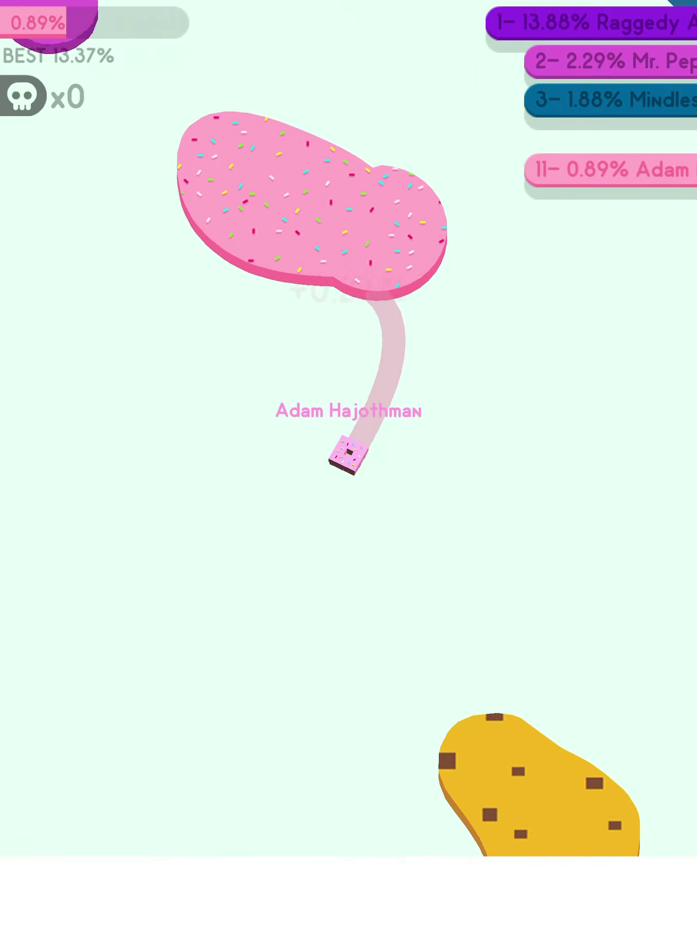
left_click_drag(349, 465, 291, 472)
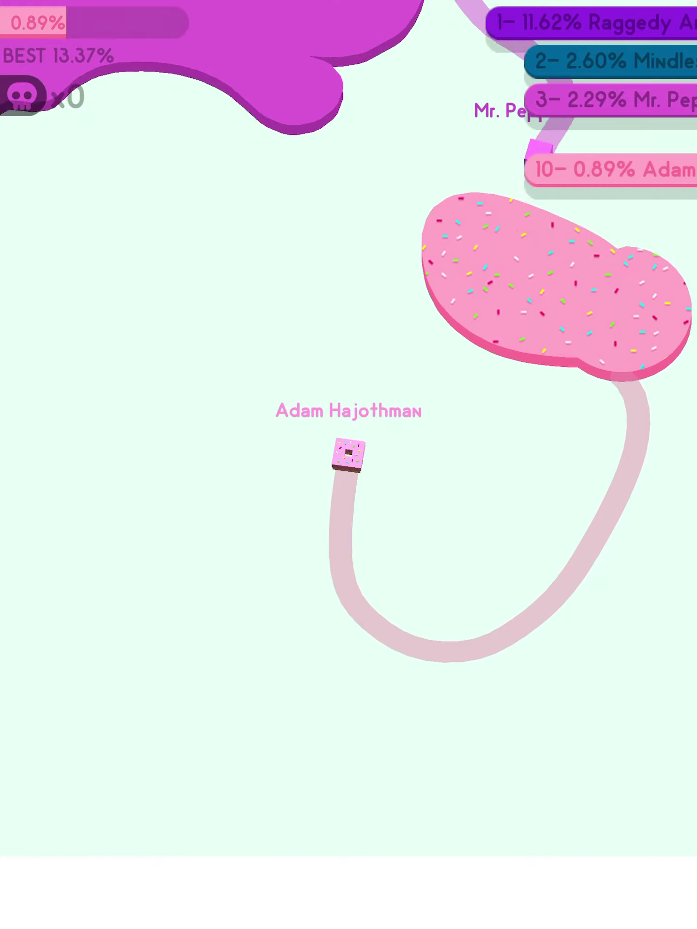
left_click_drag(349, 465, 420, 436)
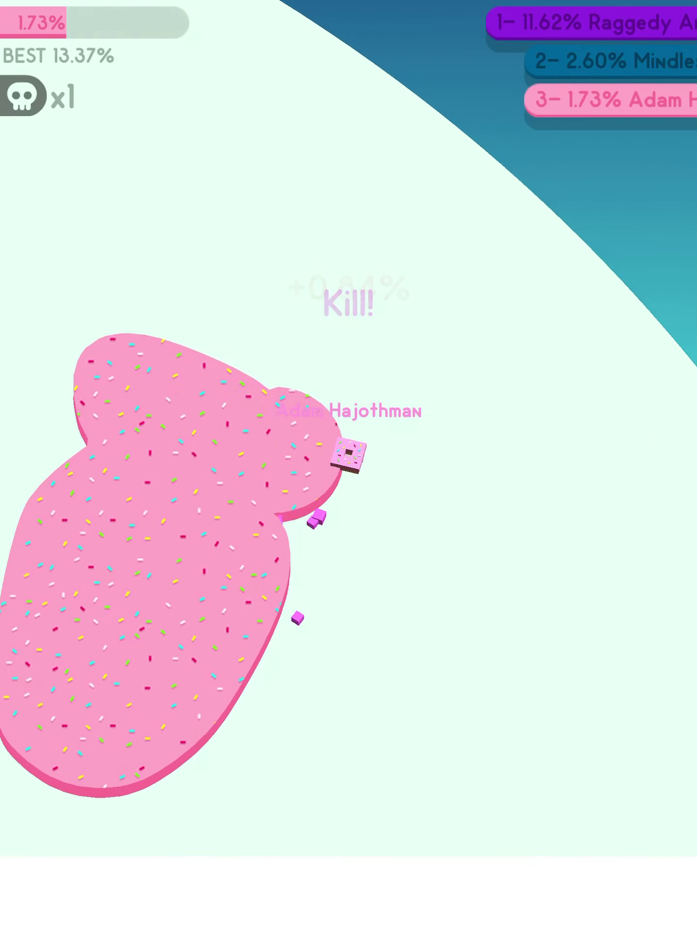
left_click_drag(348, 465, 392, 538)
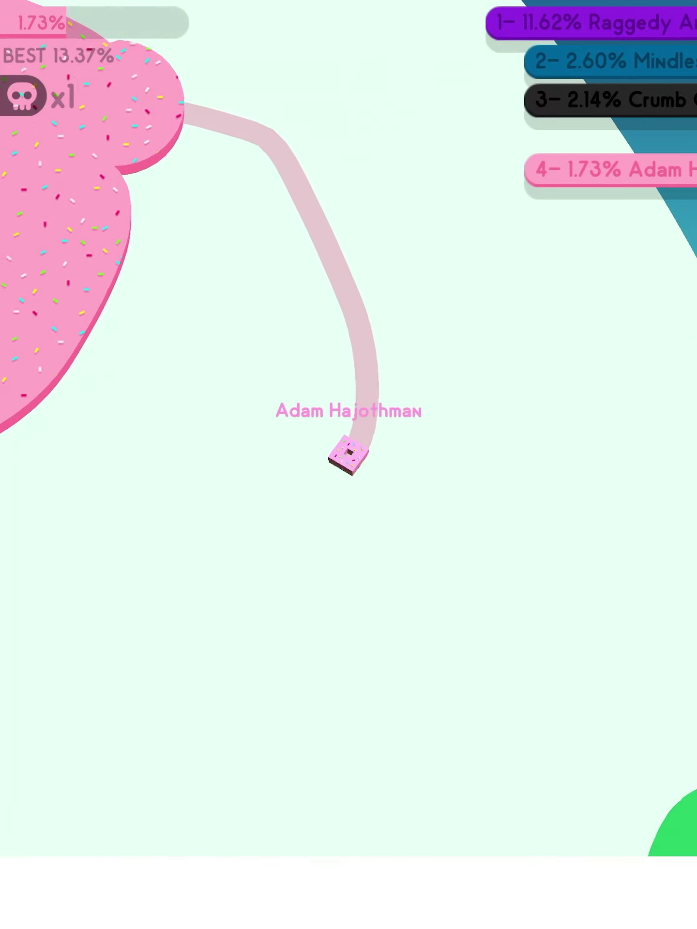
left_click_drag(348, 464, 291, 464)
left_click_drag(348, 465, 305, 406)
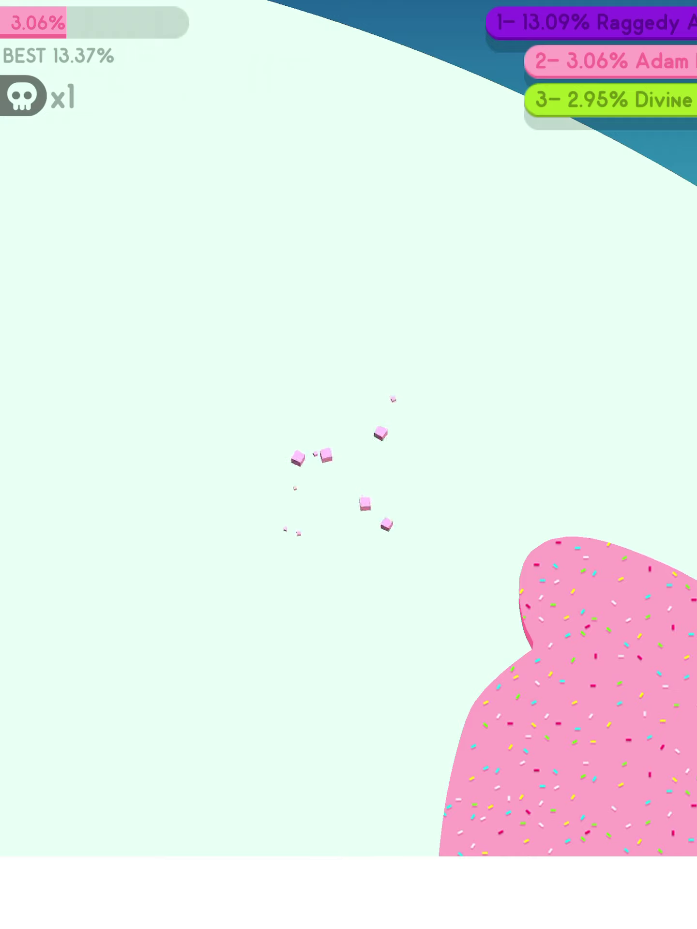
left_click(348, 670)
Step: Skip the results screens twice and start a fresh donut round
left_click(348, 799)
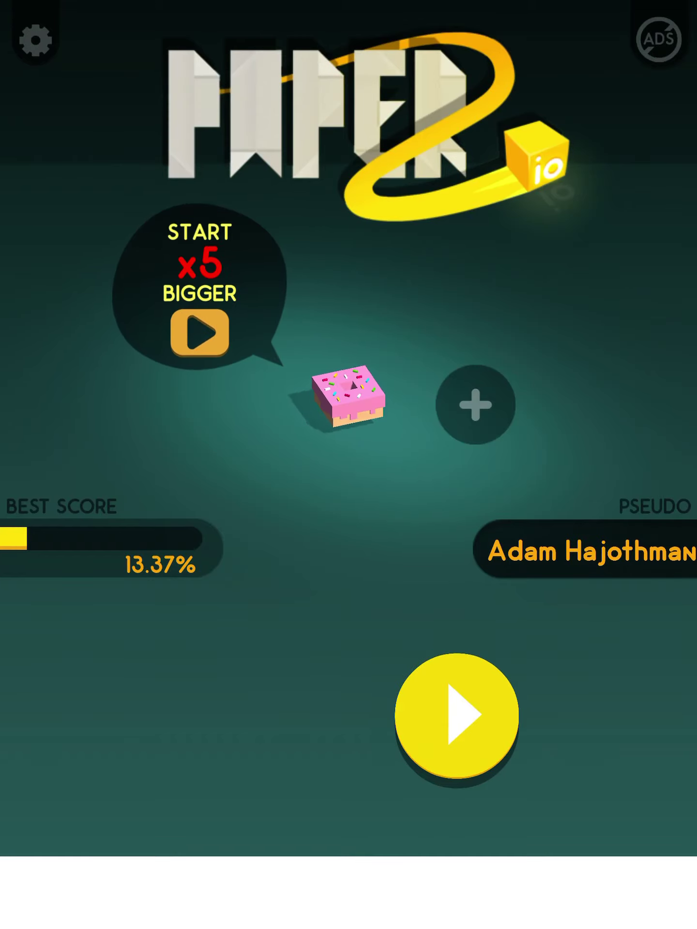
left_click(456, 715)
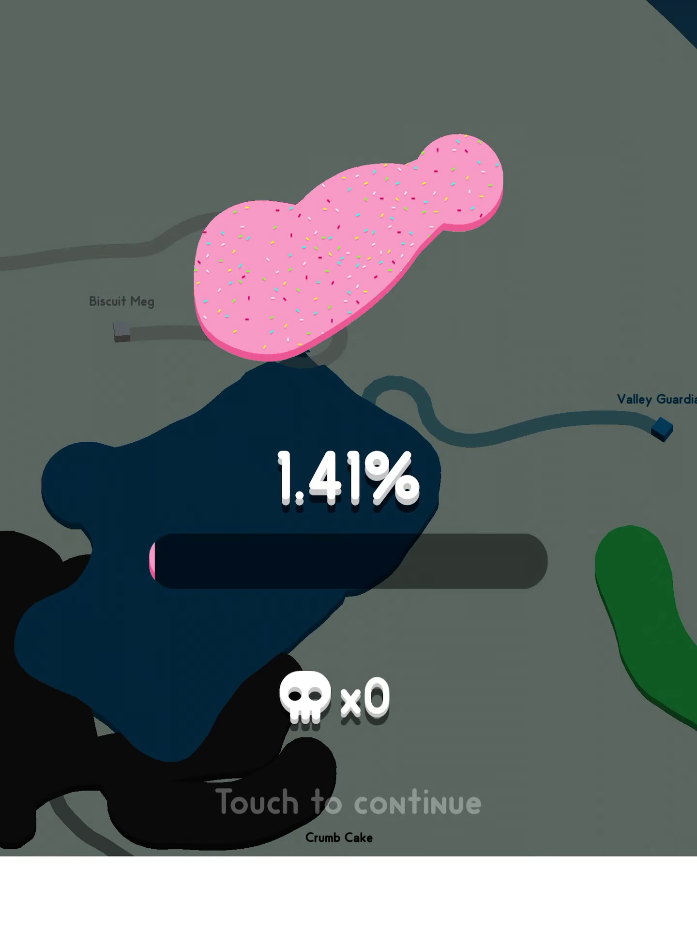
left_click(348, 800)
left_click(457, 711)
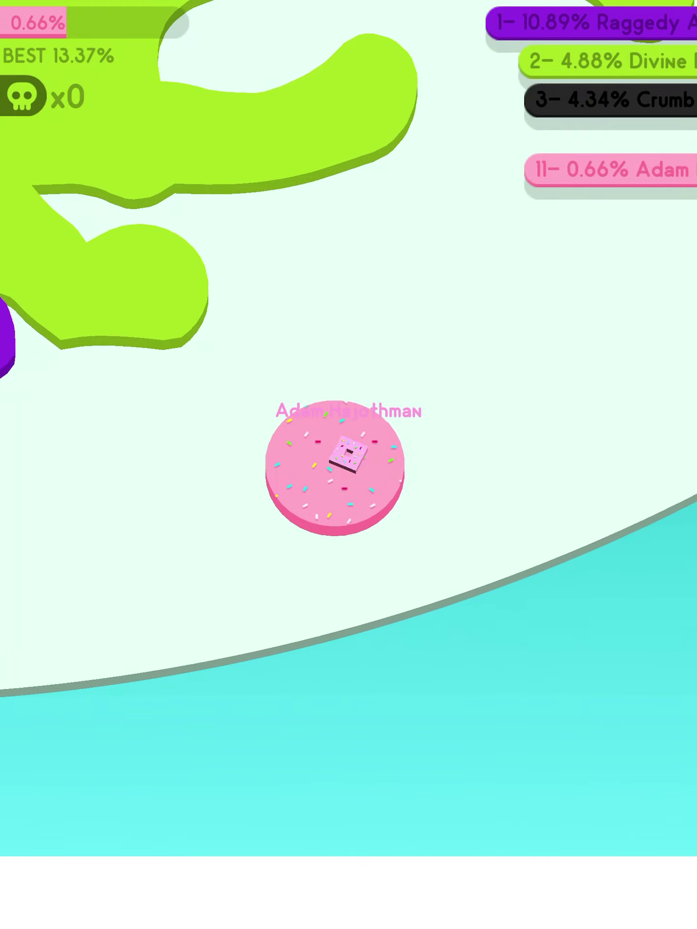
Step: Cut the green player's trail and return home to capture area
mouse_move(349, 464)
left_mouse_down()
mouse_move(406, 508)
mouse_move(305, 377)
mouse_move(392, 436)
mouse_move(305, 392)
mouse_move(392, 435)
mouse_move(305, 392)
mouse_move(290, 464)
mouse_move(262, 392)
mouse_move(239, 465)
left_mouse_up()
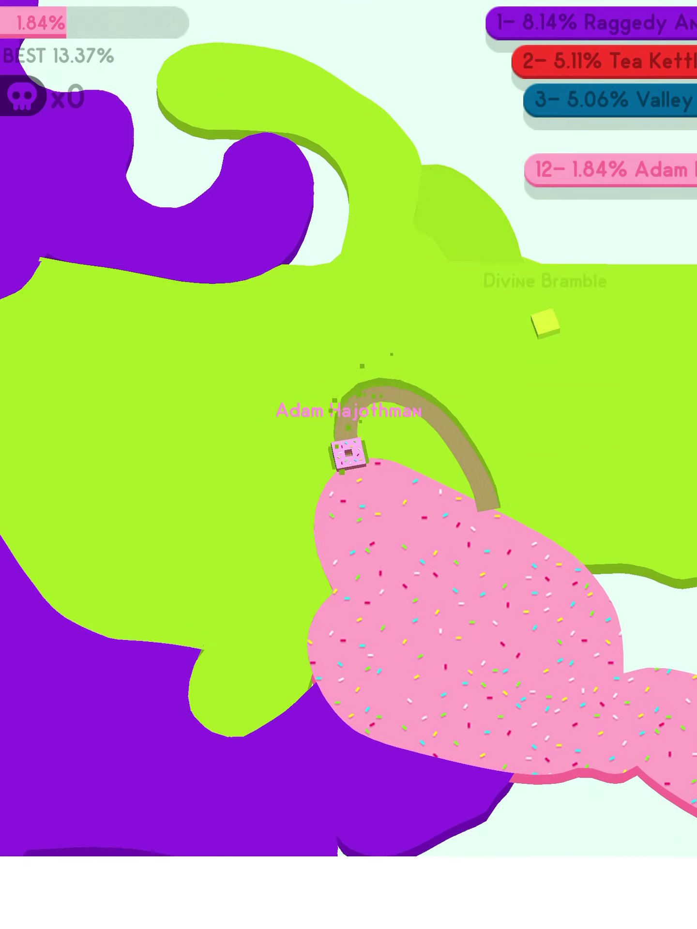
mouse_move(349, 451)
left_mouse_down()
mouse_move(406, 479)
mouse_move(363, 421)
mouse_move(422, 413)
left_mouse_up()
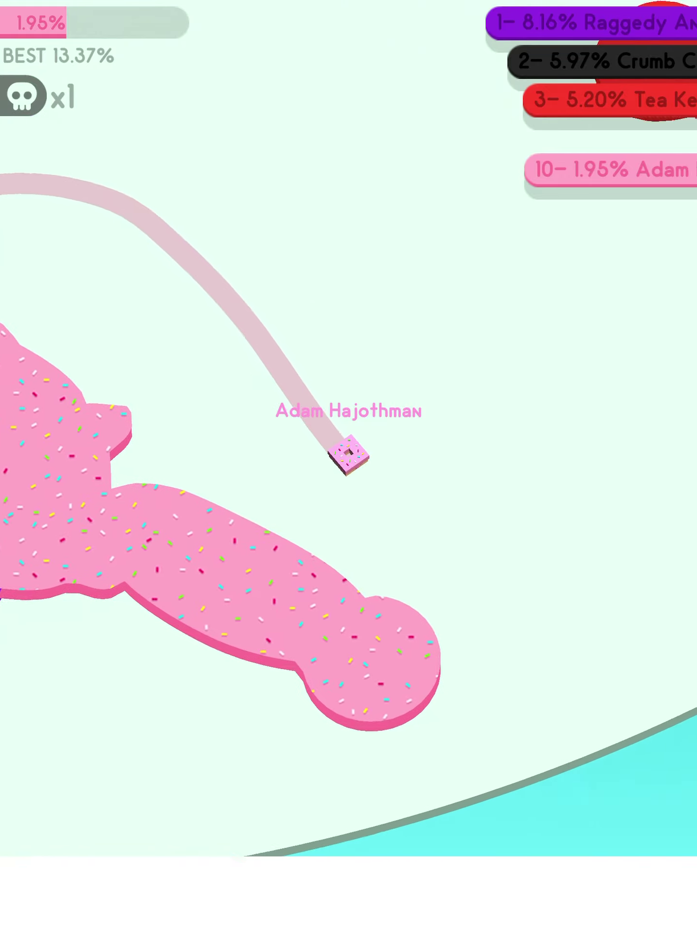
mouse_move(421, 414)
left_mouse_down()
mouse_move(364, 465)
mouse_move(320, 443)
mouse_move(342, 392)
mouse_move(407, 435)
mouse_move(392, 508)
mouse_move(320, 391)
mouse_move(246, 407)
mouse_move(218, 472)
mouse_move(188, 363)
left_mouse_up()
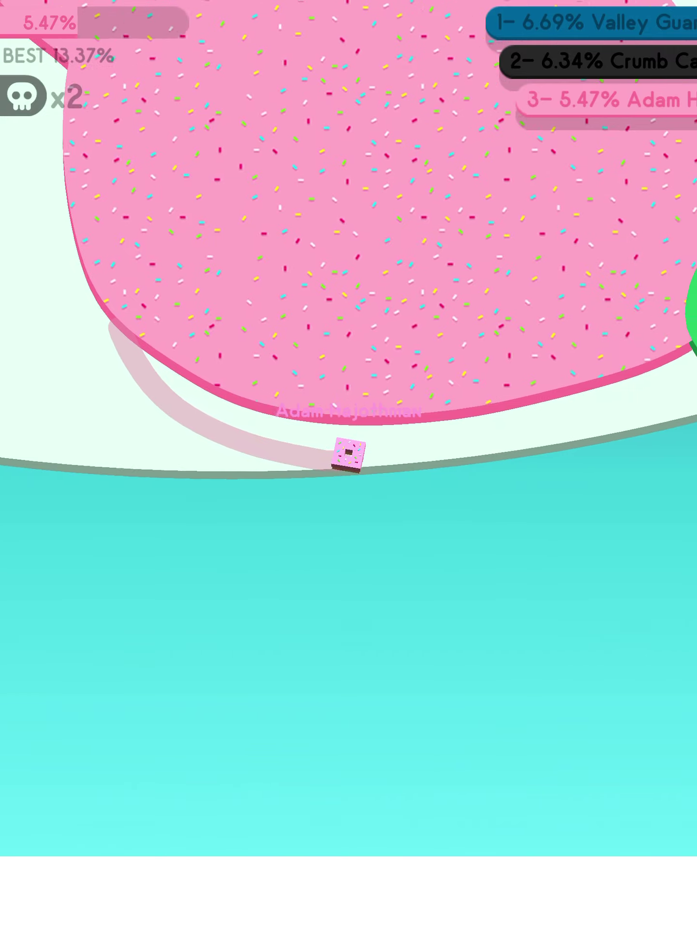
Step: Close the loop into pink territory and turn right to cut Gamer Bean's trail
left_click_drag(348, 508, 392, 435)
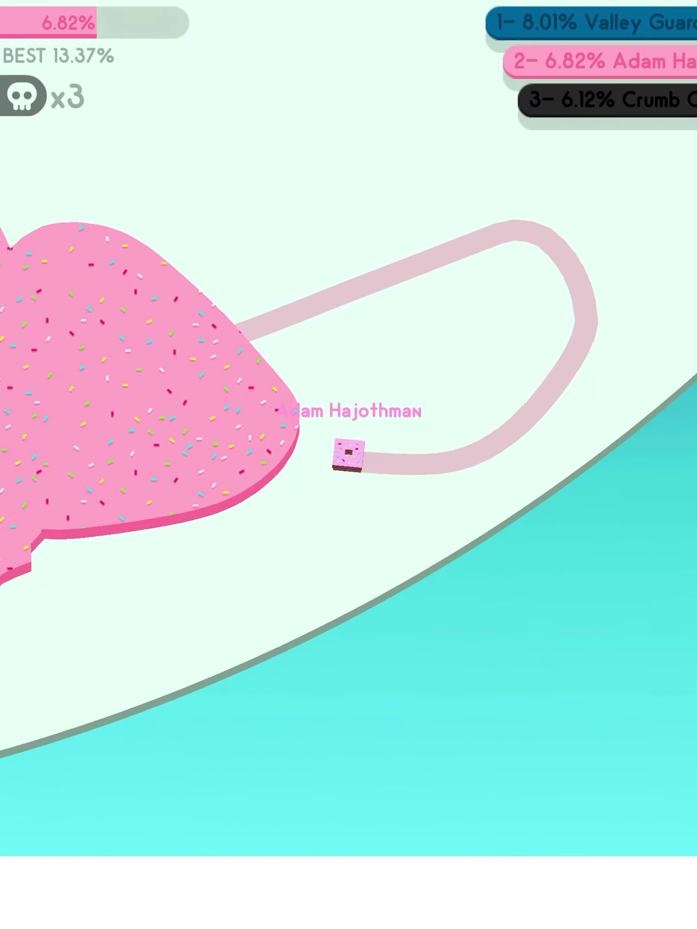
key("Up")
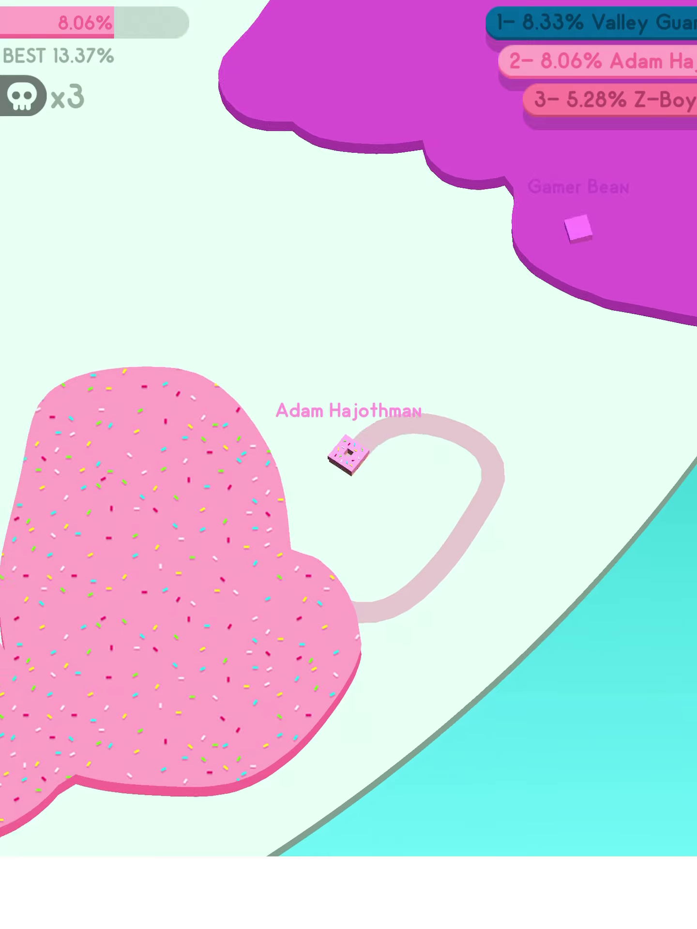
key("Up")
key("Right")
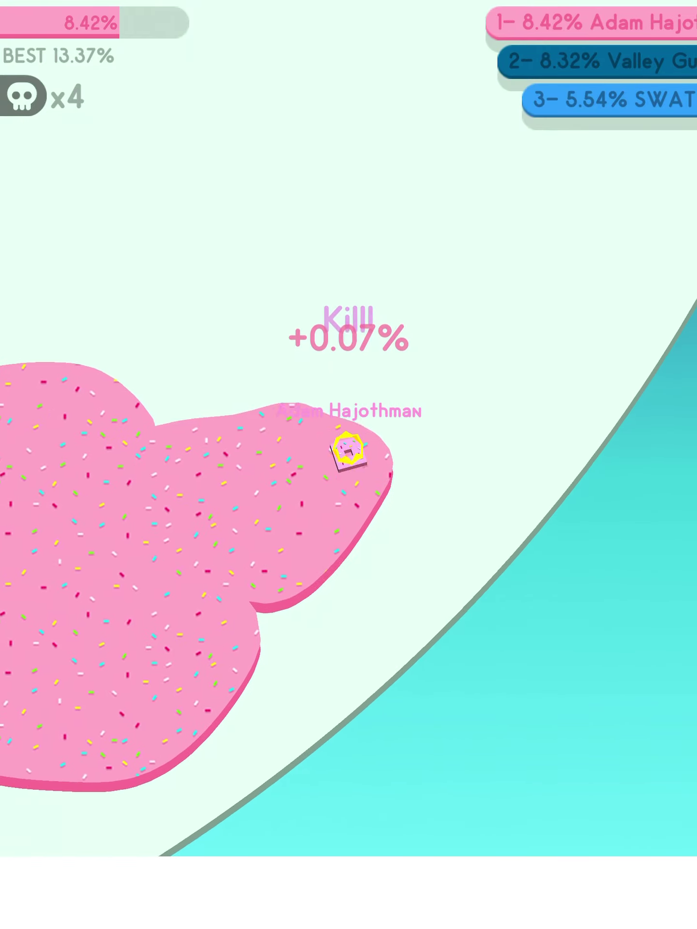
key("Up")
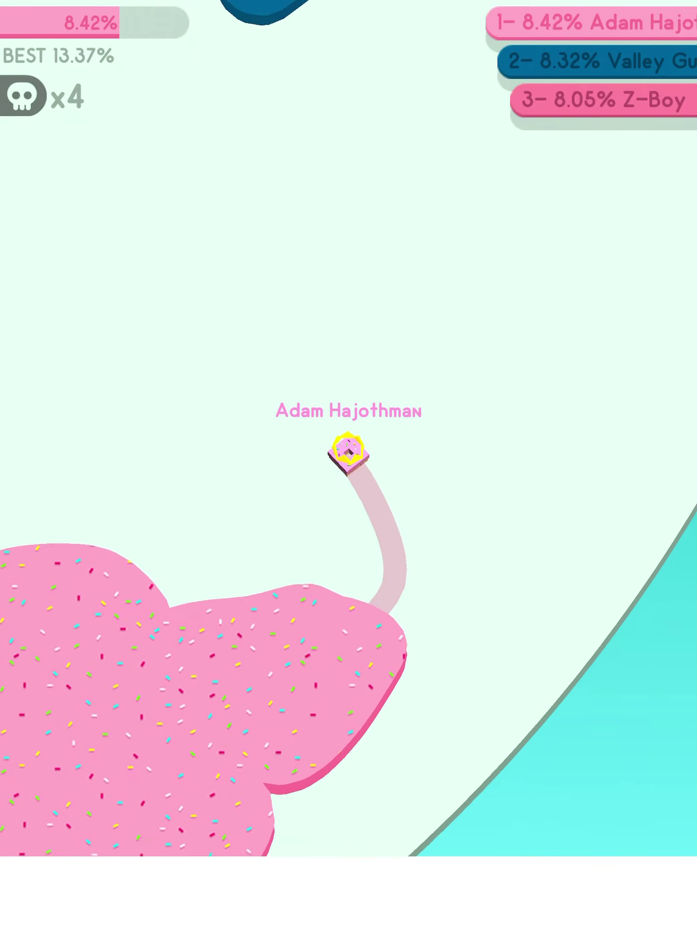
Step: Leave the territory heading left, then head down to close the trail
key("Down")
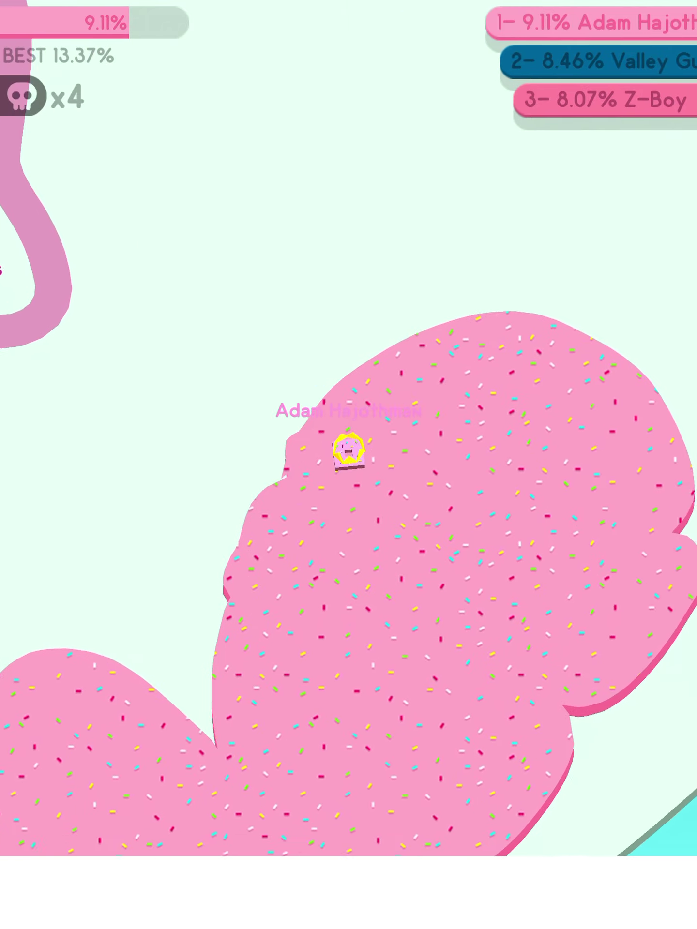
key("Left")
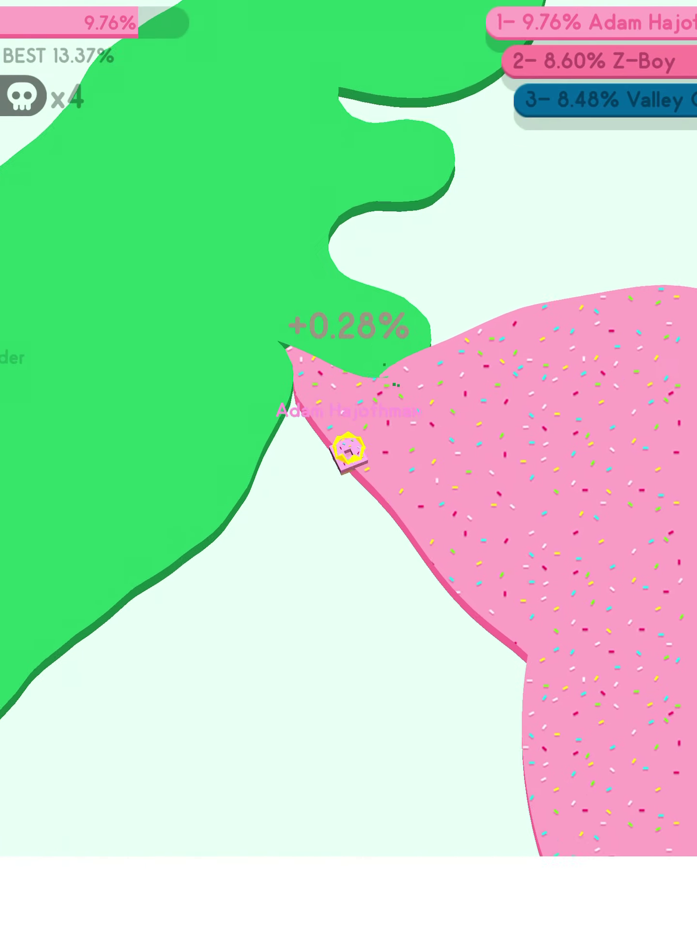
key("Right")
key("Down")
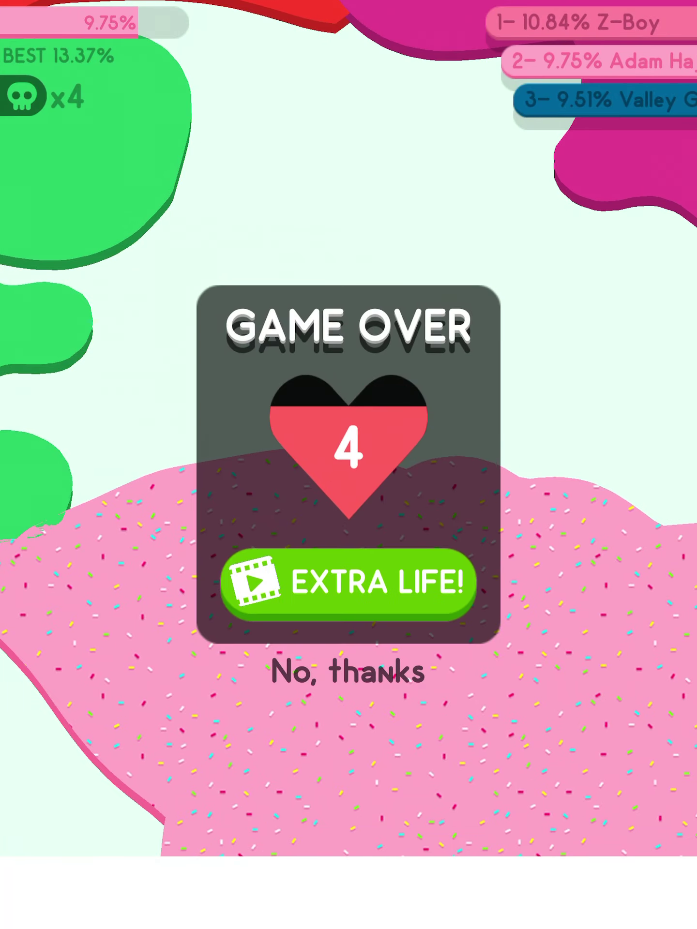
Step: Decline the extra life, start a new round, and loop out to capture land
left_click(348, 671)
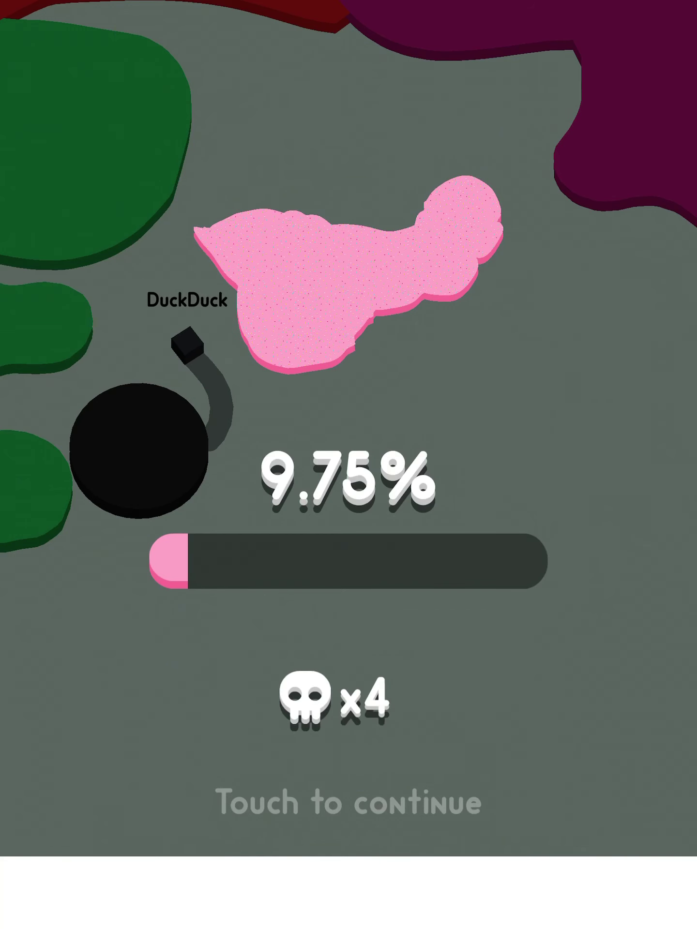
left_click(349, 726)
left_click(457, 715)
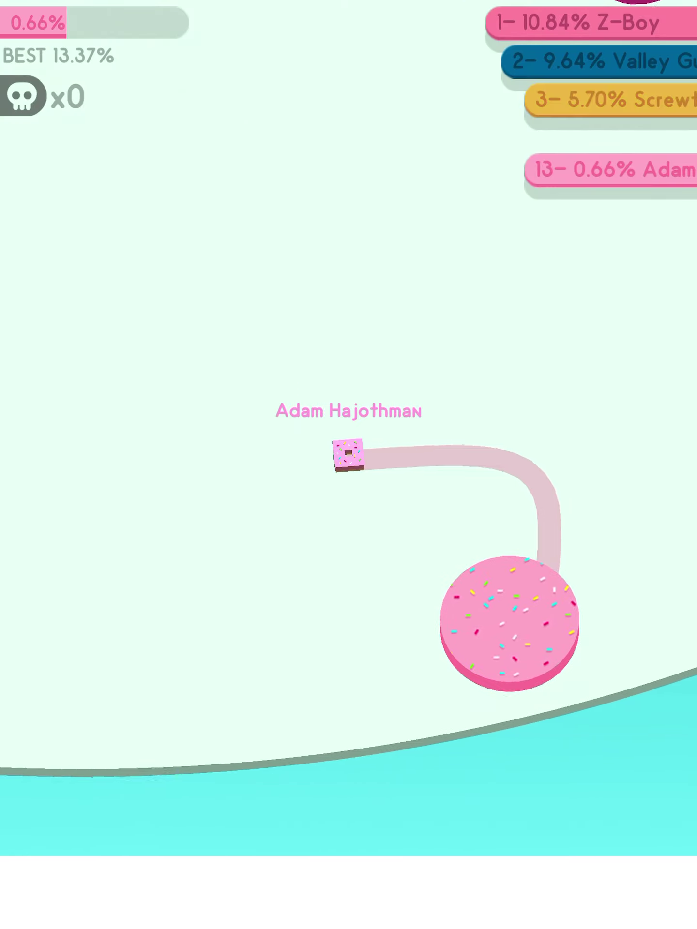
left_click_drag(349, 465, 406, 508)
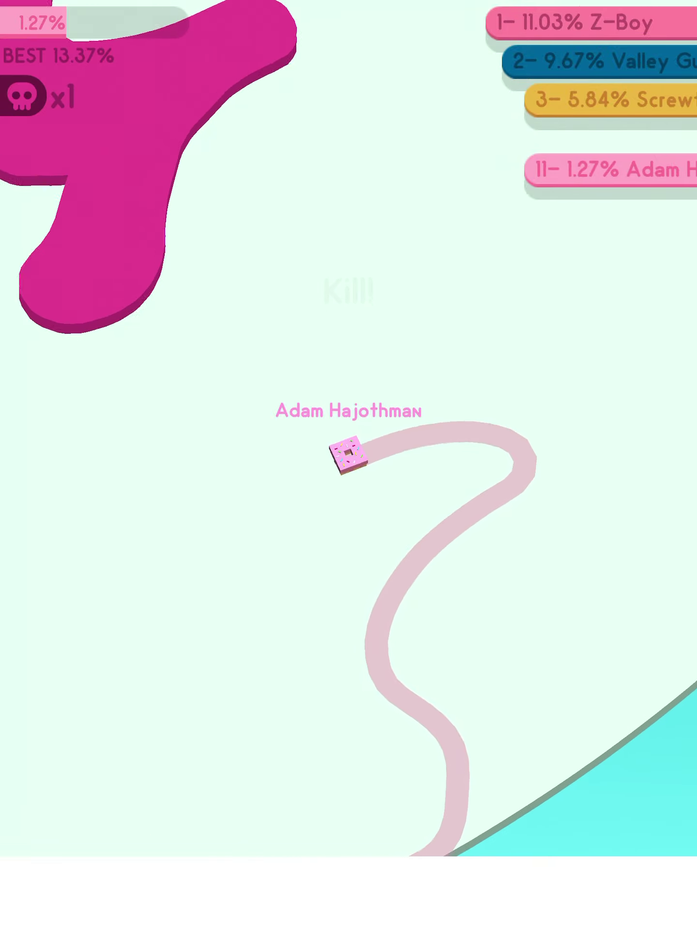
left_click_drag(349, 465, 305, 508)
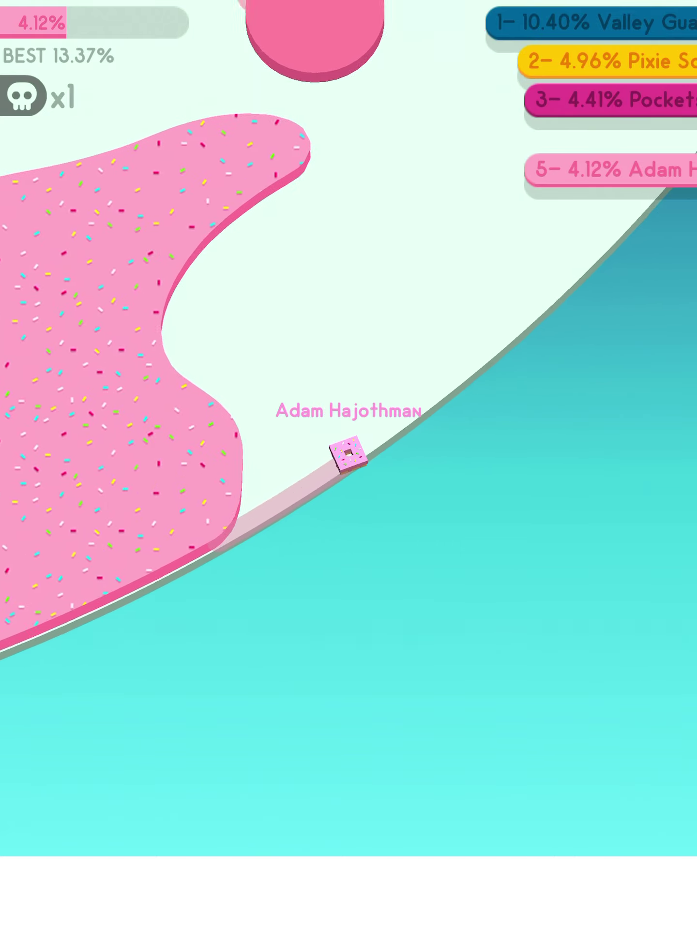
Step: Turn away from the arena edge, cut Pixie's trail, and capture the loop
left_click_drag(349, 464, 276, 450)
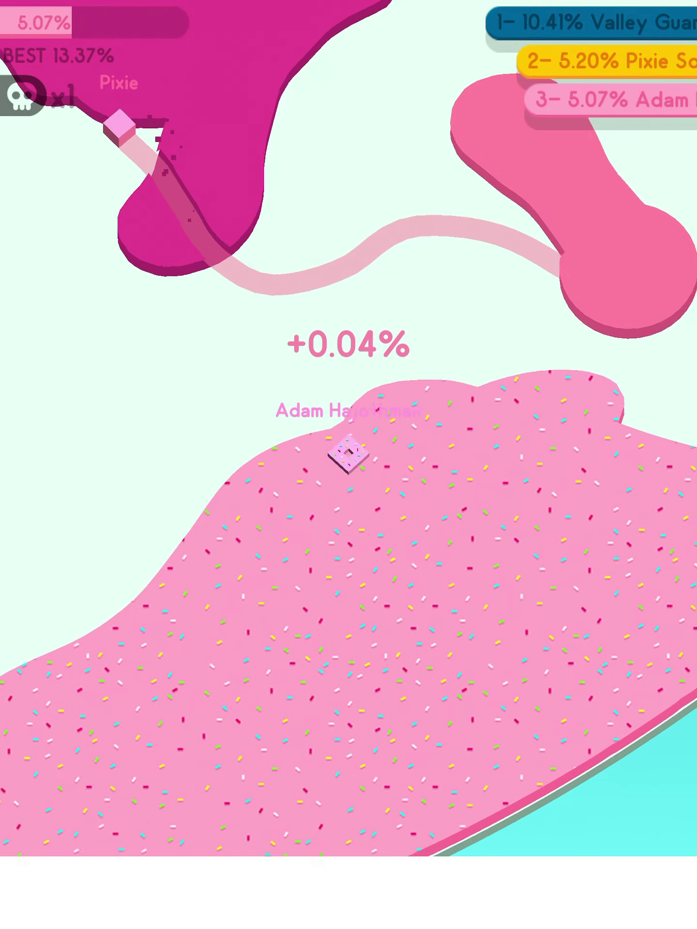
left_click_drag(349, 508, 291, 464)
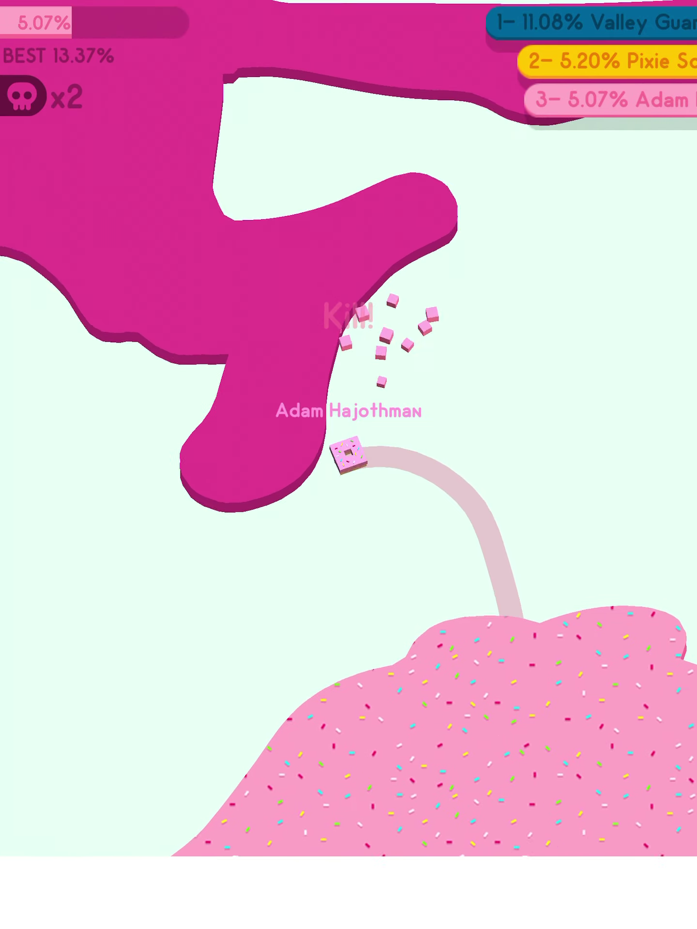
mouse_move(349, 464)
left_mouse_down()
mouse_move(342, 552)
mouse_move(291, 436)
mouse_move(261, 453)
left_mouse_up()
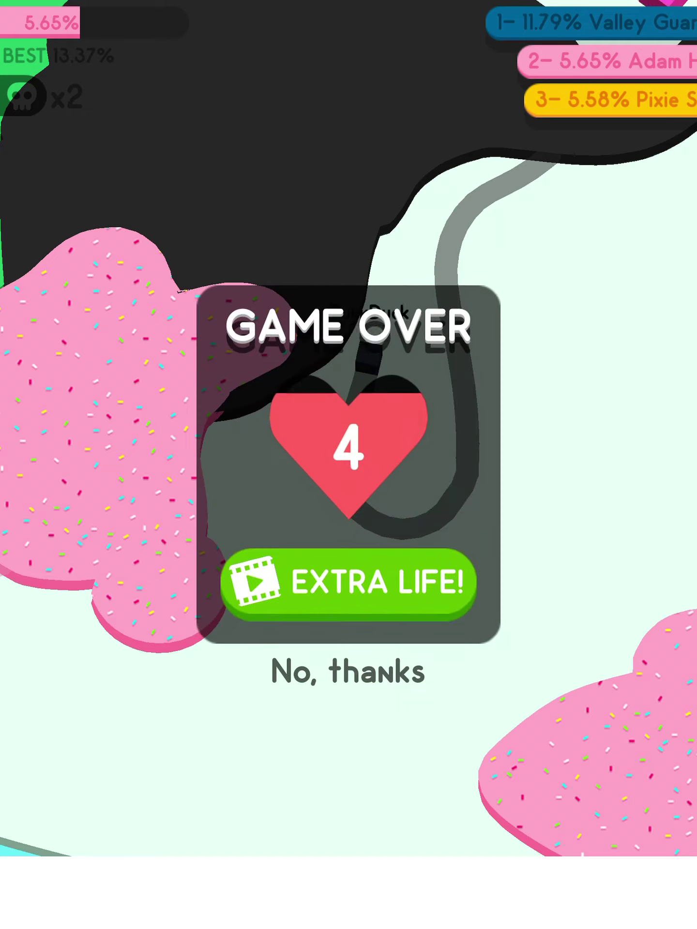
Step: Decline the extra life and restart three times after quick deaths
left_click(348, 671)
left_click(349, 799)
left_click(457, 707)
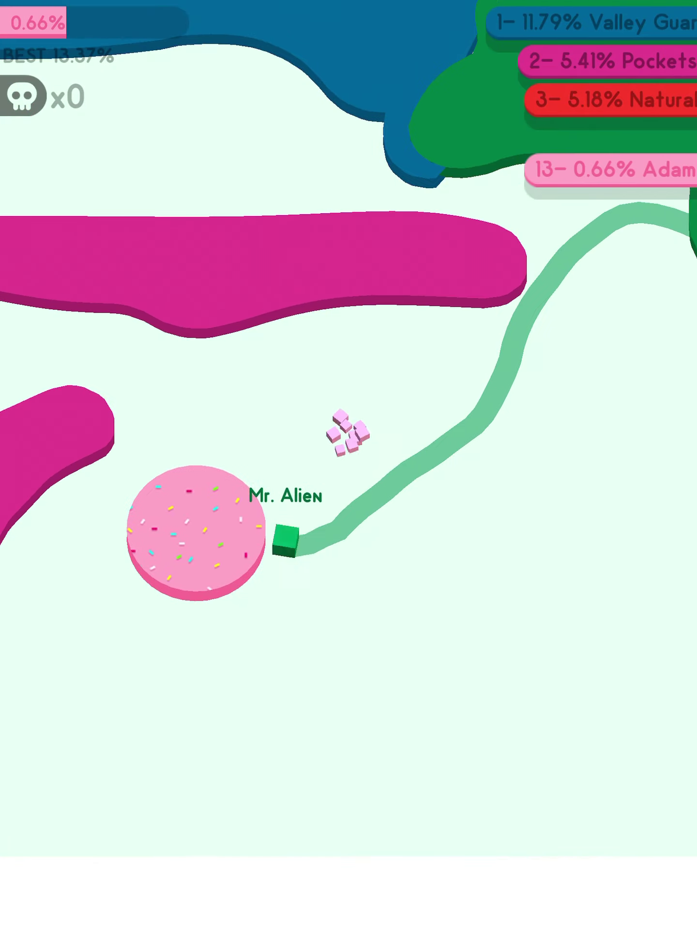
left_click(348, 670)
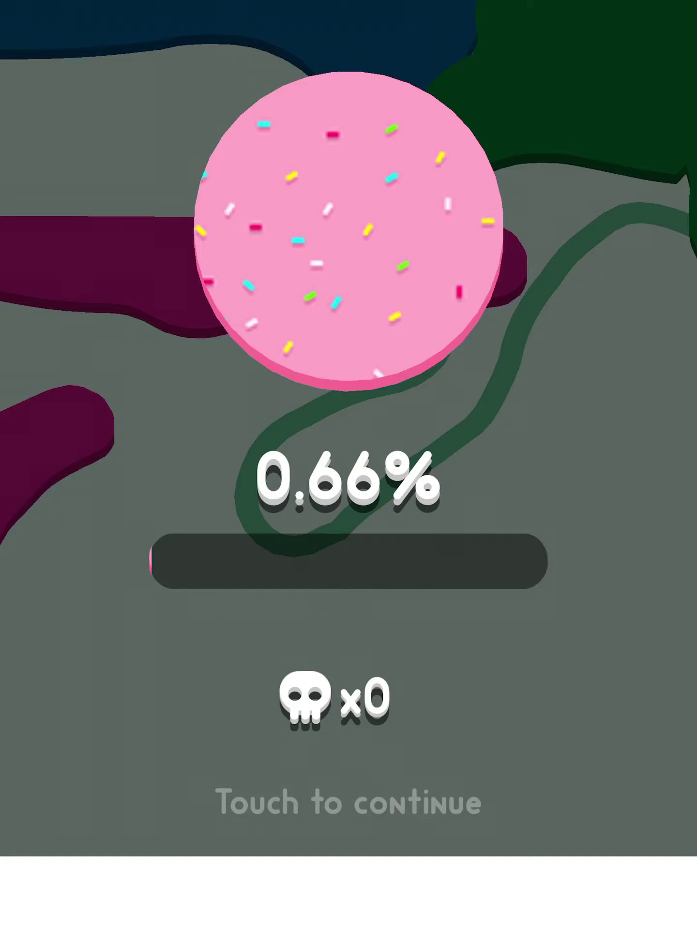
left_click(349, 801)
left_click(457, 707)
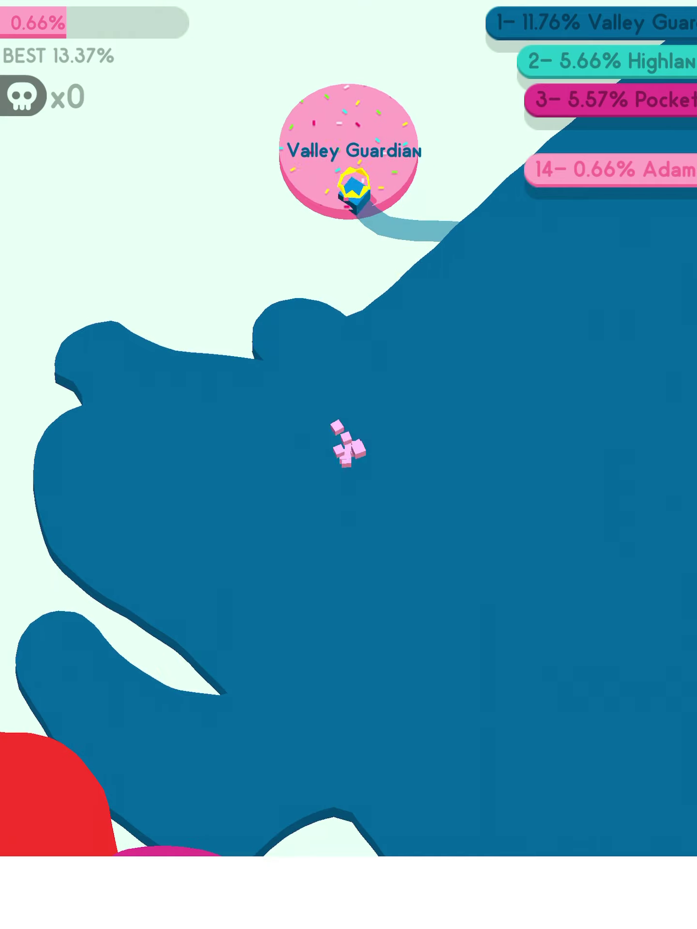
left_click(349, 671)
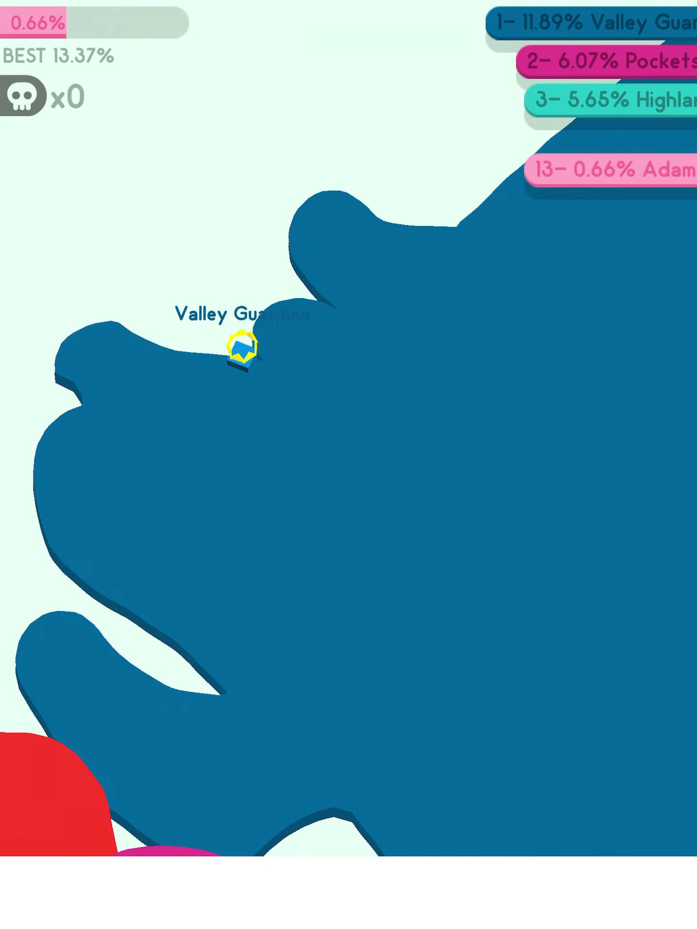
left_click(456, 715)
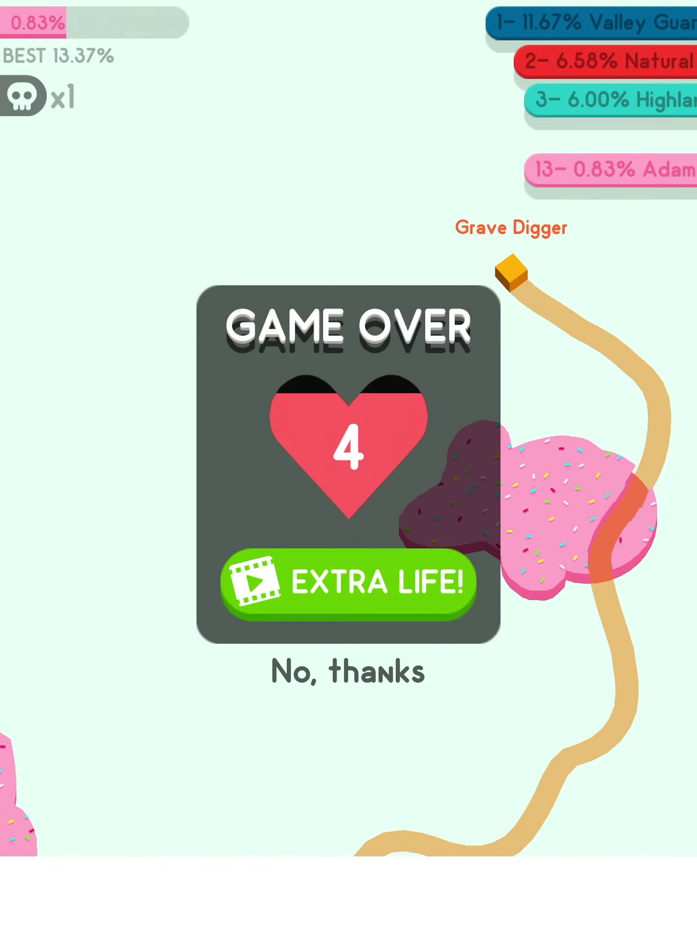
Step: Decline the extra life, skip the results, and start another donut round
left_click(349, 669)
left_click(348, 800)
left_click(457, 707)
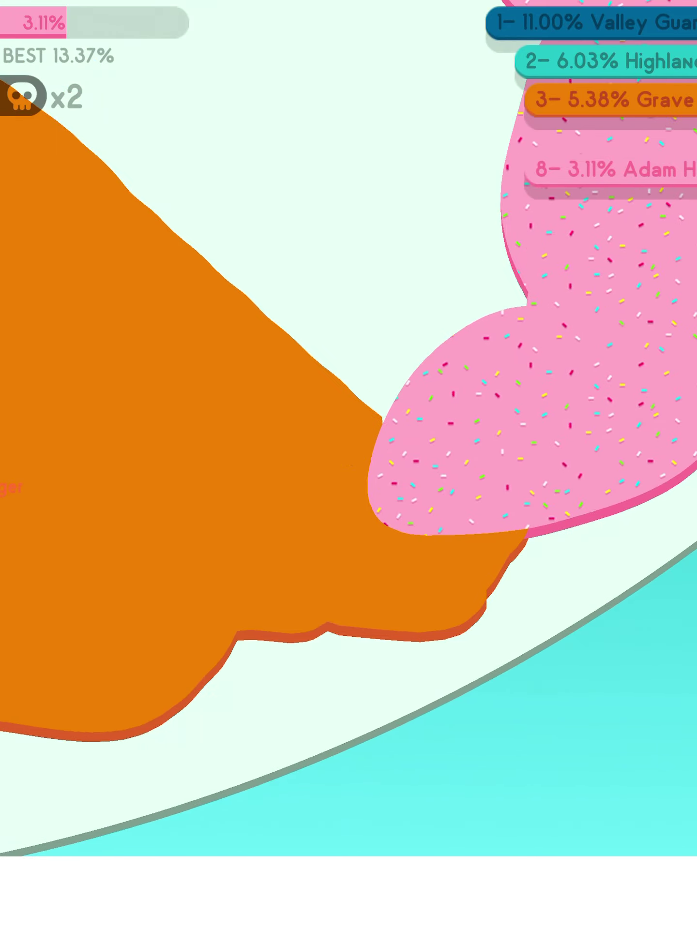
Step: Return to the main menu and browse two locked skins' unlock challenges
left_click(349, 670)
left_click(348, 801)
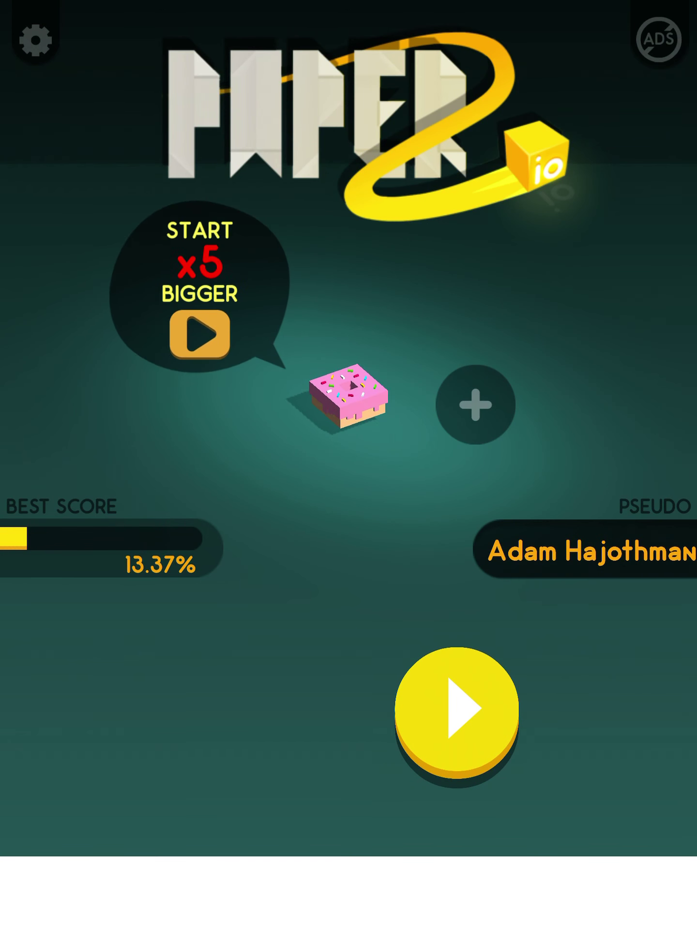
left_click(348, 396)
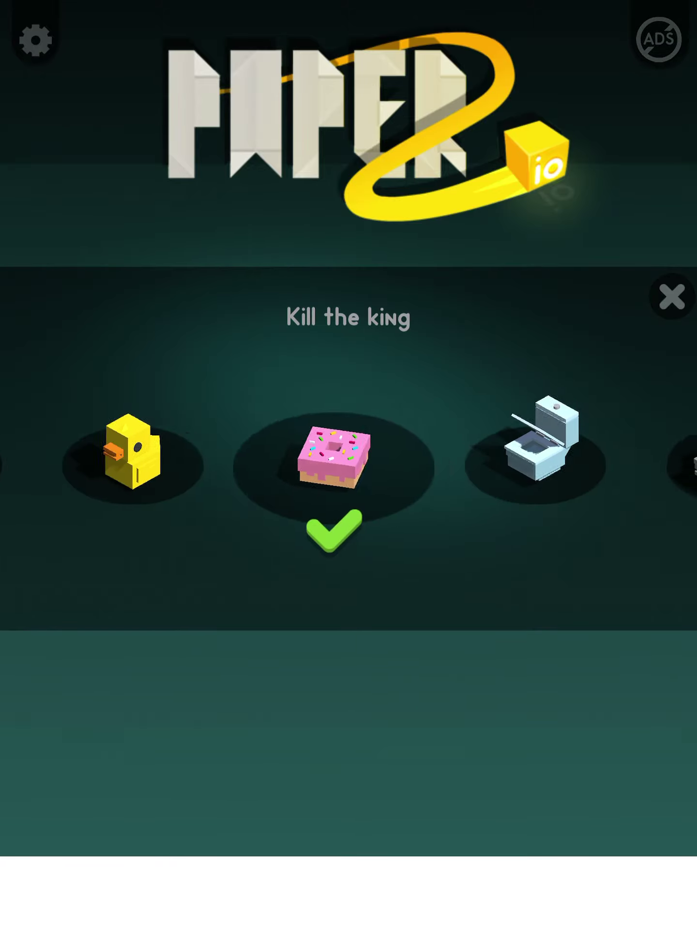
left_click_drag(551, 450, 319, 450)
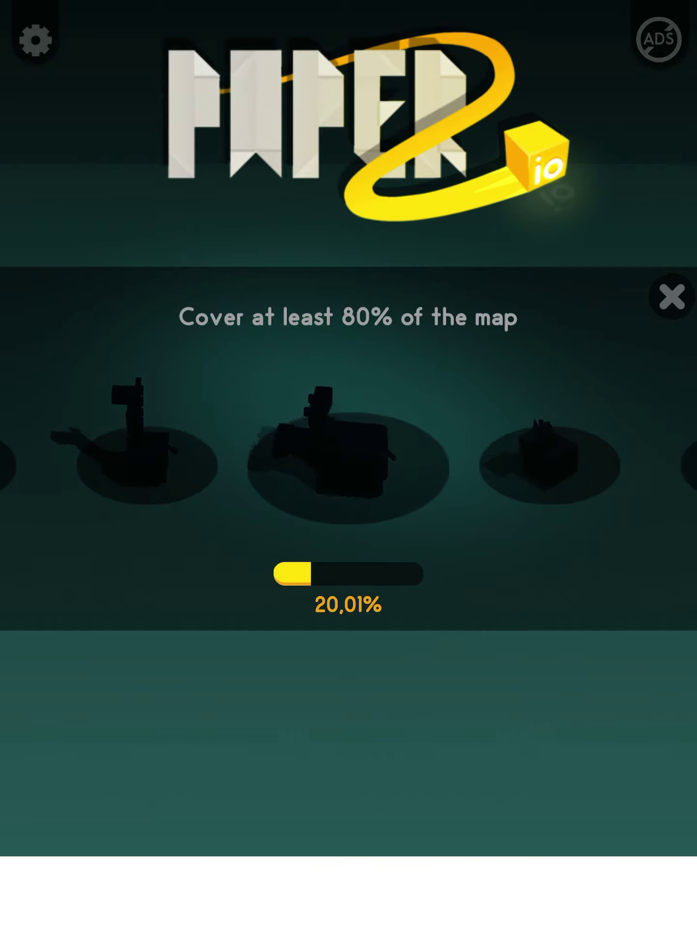
left_click_drag(552, 450, 320, 450)
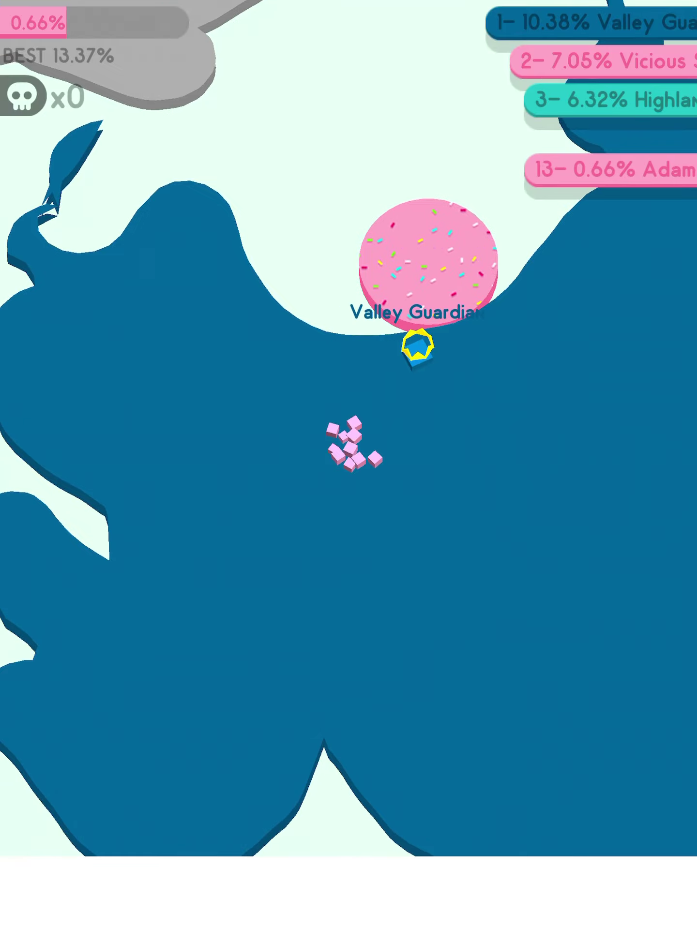
Step: Skip the death screens, start a new round, and steer the donut in a loop
left_click(348, 670)
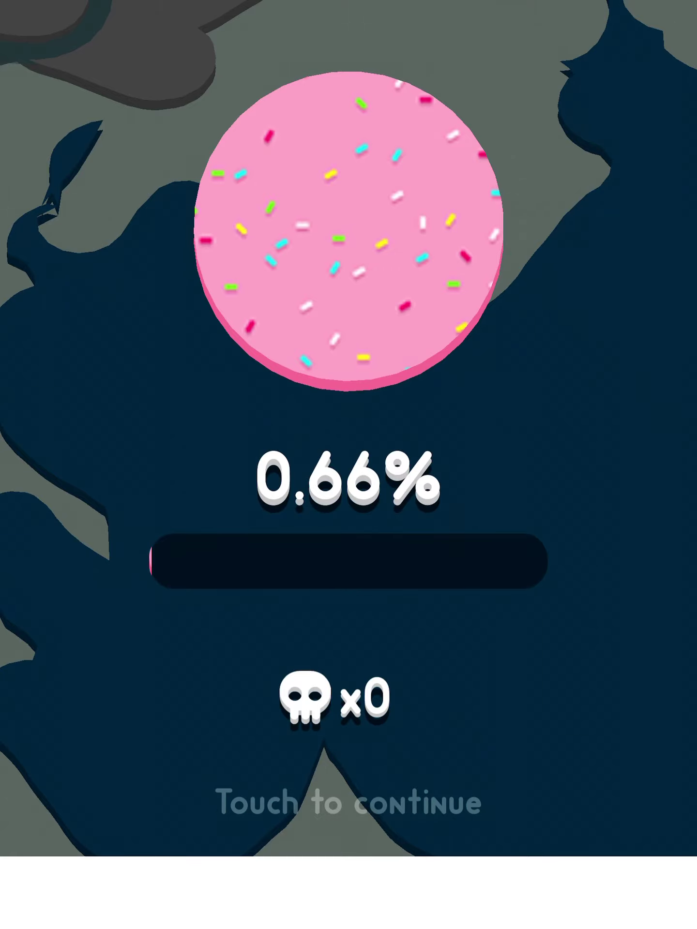
left_click(349, 801)
left_click(457, 711)
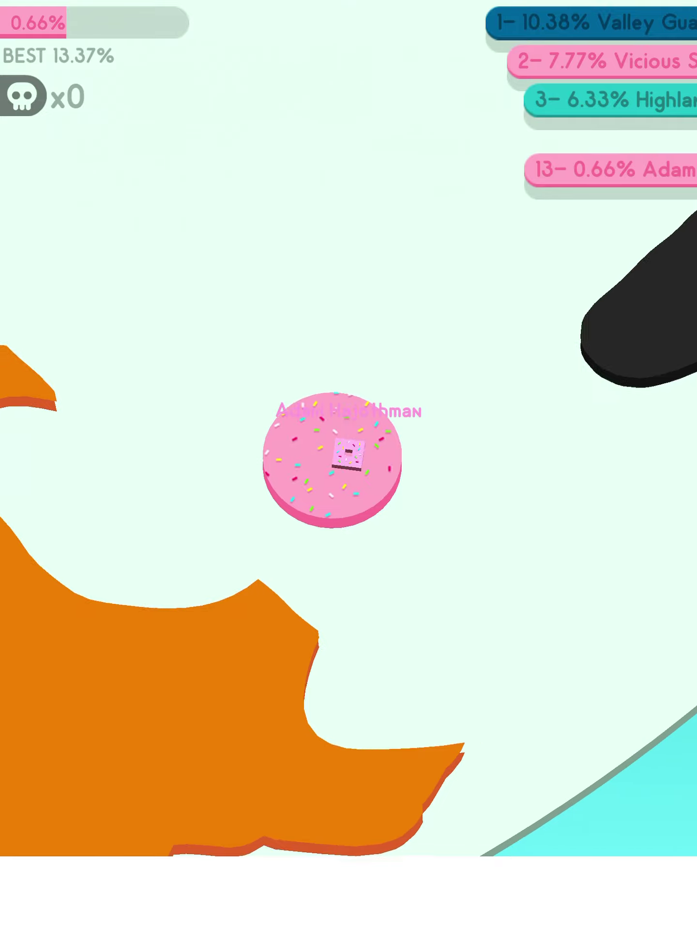
left_click_drag(349, 454, 349, 378)
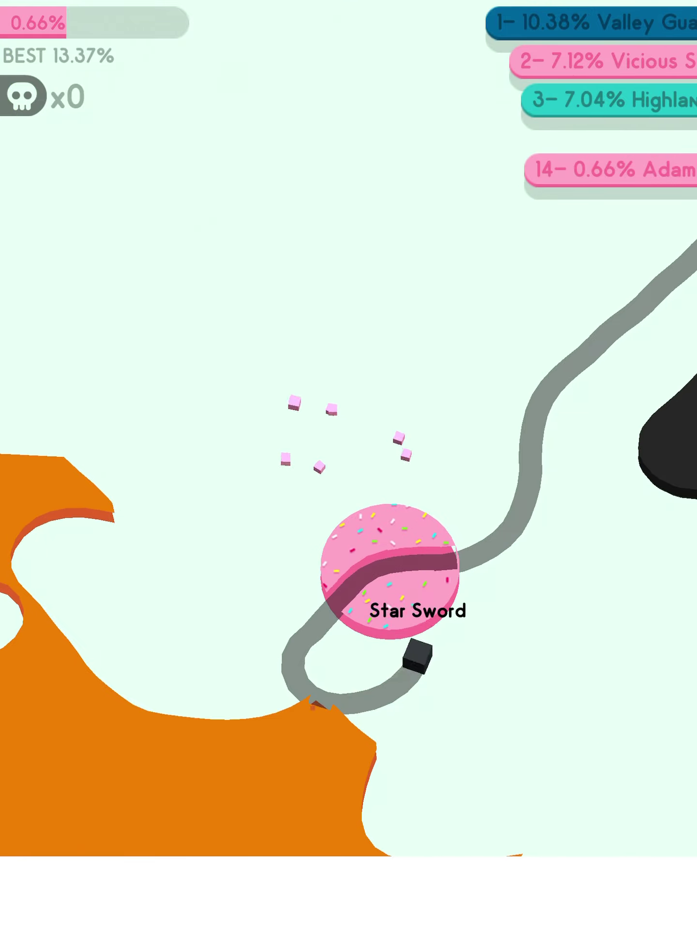
Step: Restart after another death and turn the donut up, upper right, then left
left_click(348, 671)
left_click(348, 801)
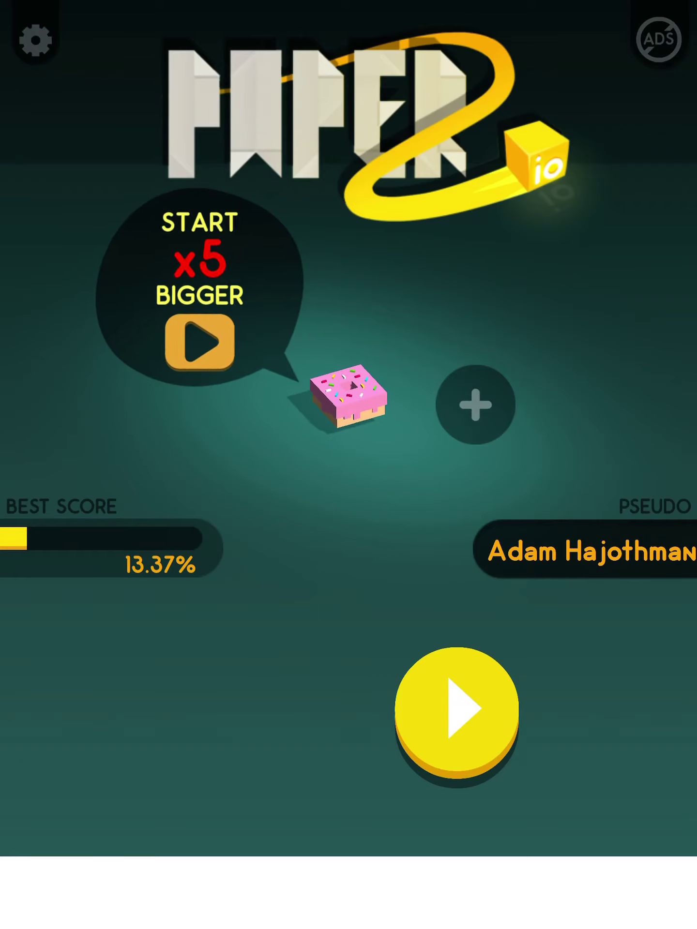
left_click(456, 712)
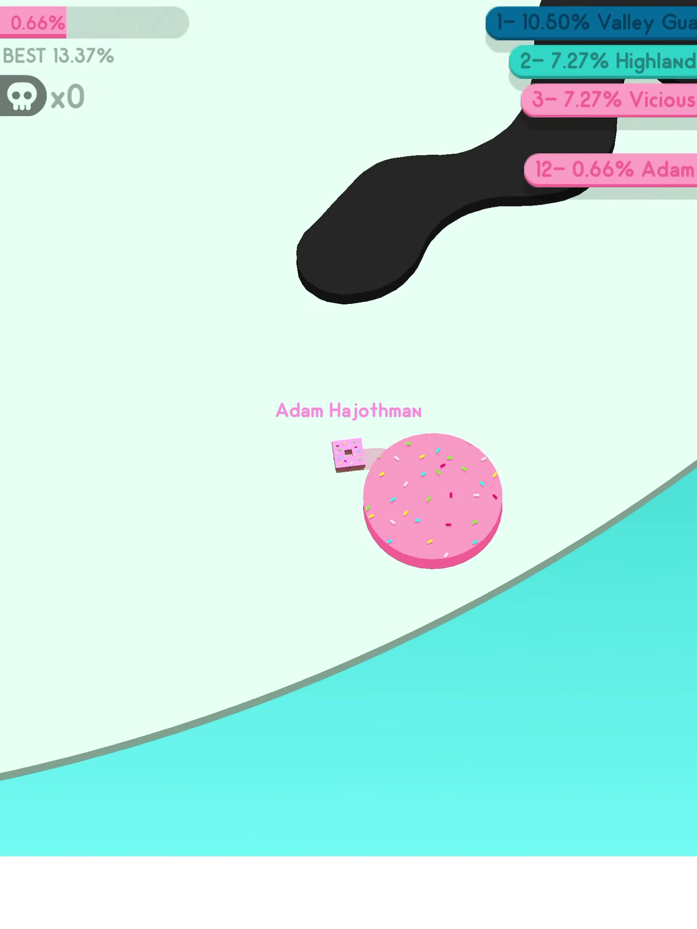
left_click_drag(349, 581, 341, 472)
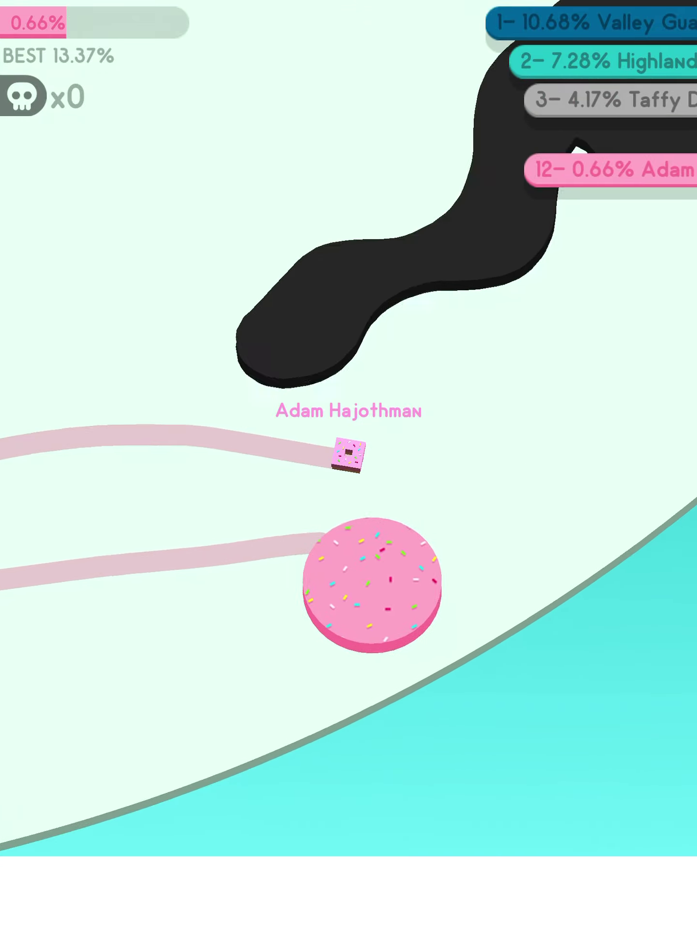
left_click_drag(348, 581, 391, 537)
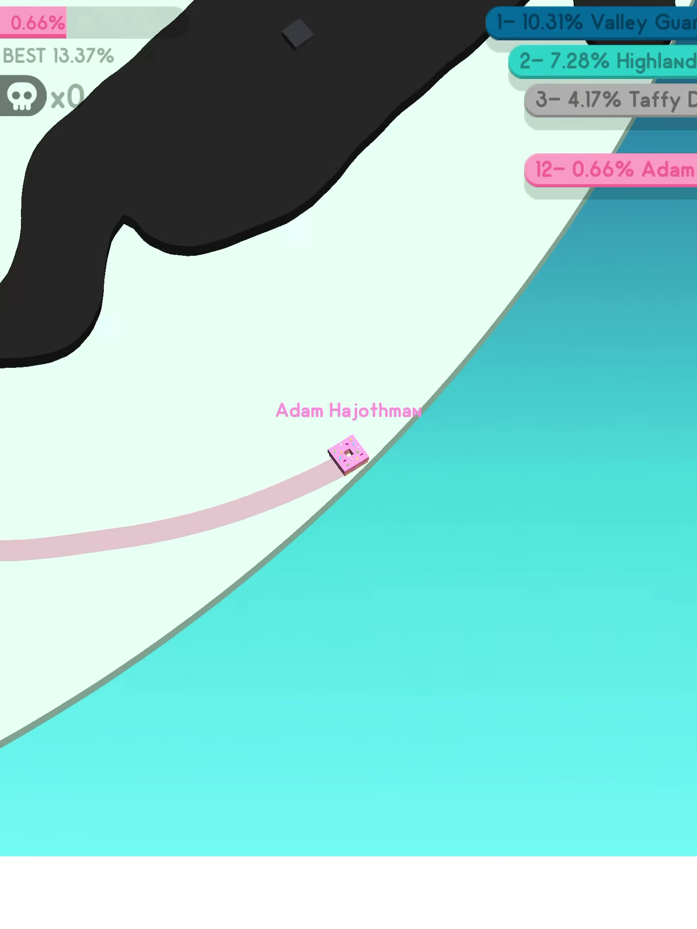
left_click_drag(349, 581, 276, 559)
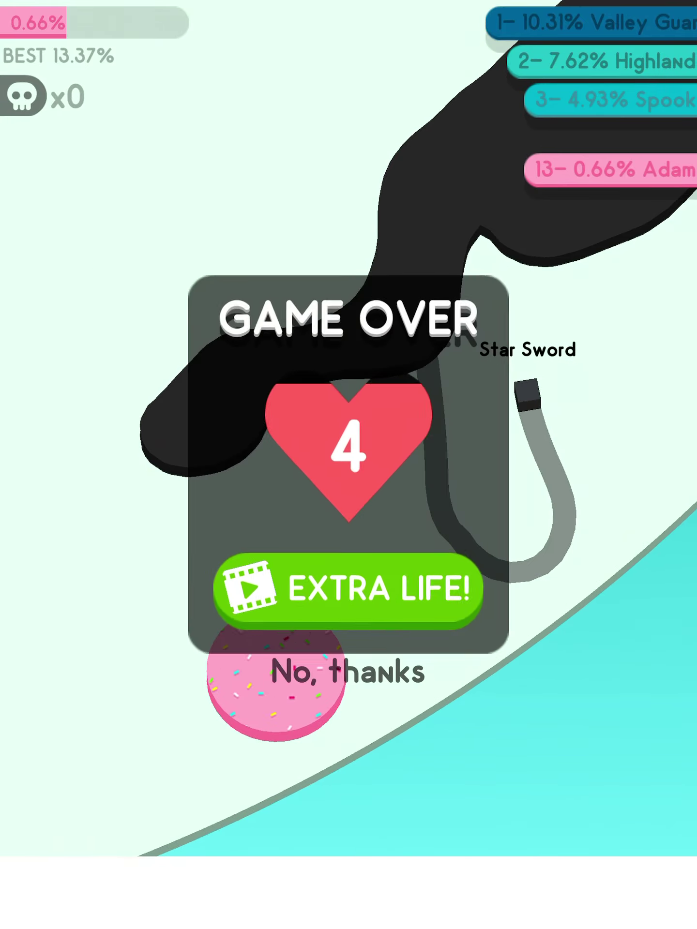
Step: Skip the results to the menu, start a new match, and loop around the base
left_click(349, 671)
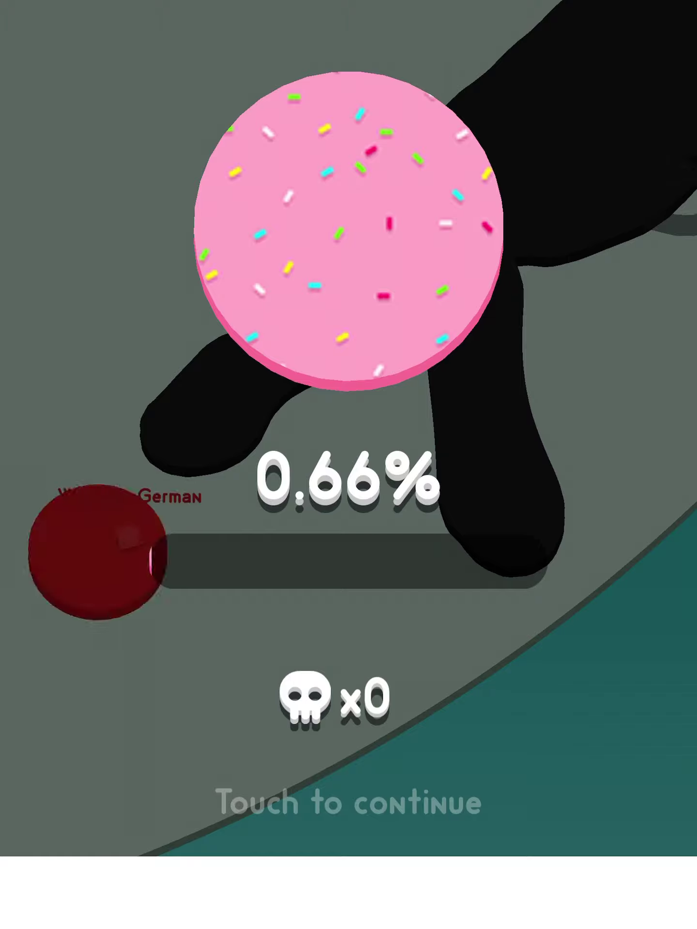
left_click(348, 802)
left_click(456, 715)
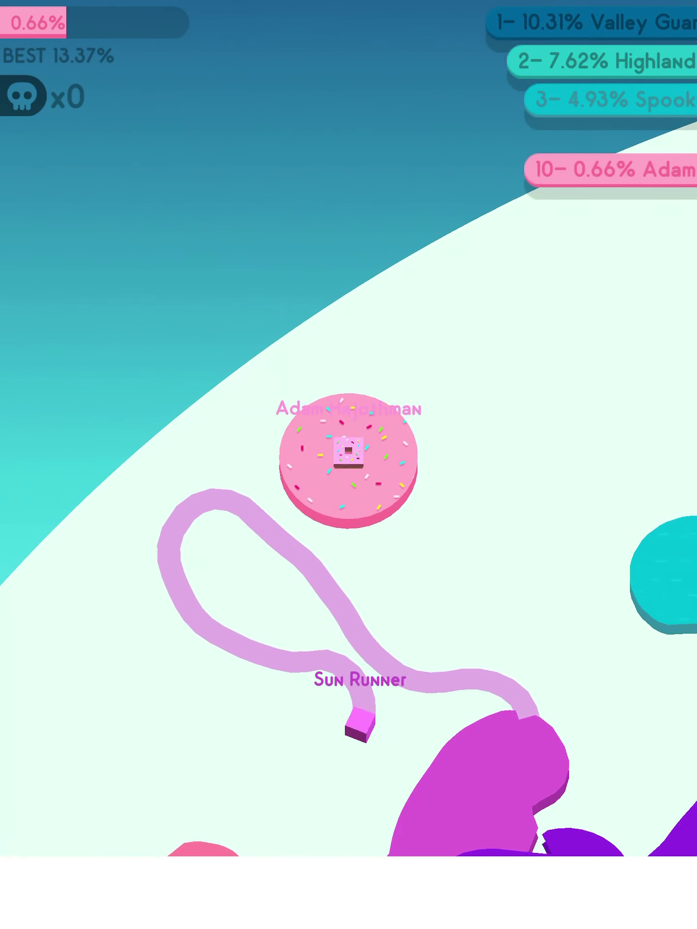
left_click_drag(349, 508, 406, 406)
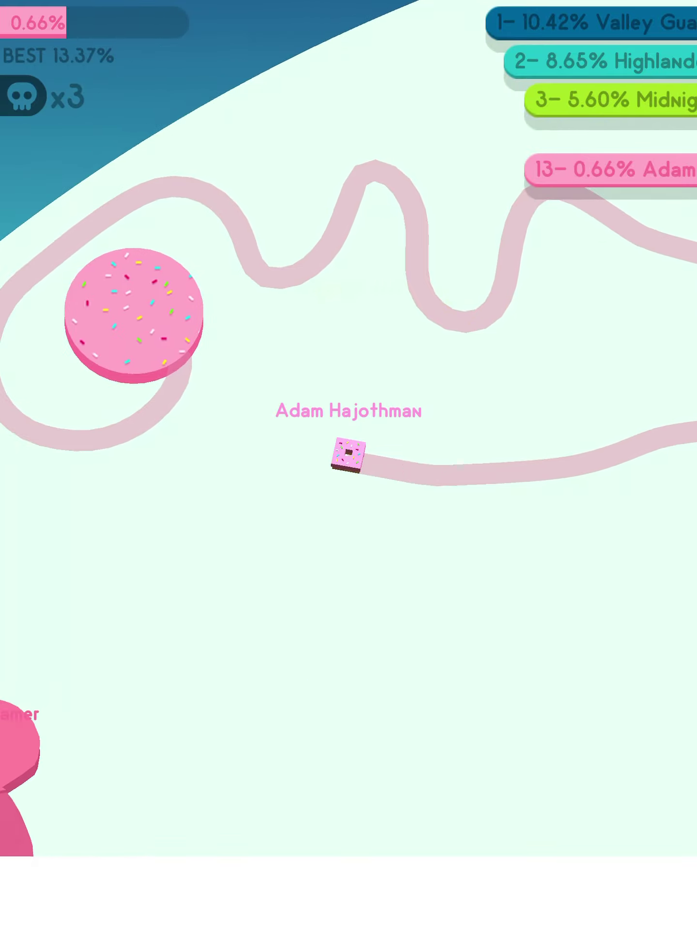
Step: Steer down-left, restart after dying, and kill Swedish Twizz
left_click_drag(291, 523, 254, 573)
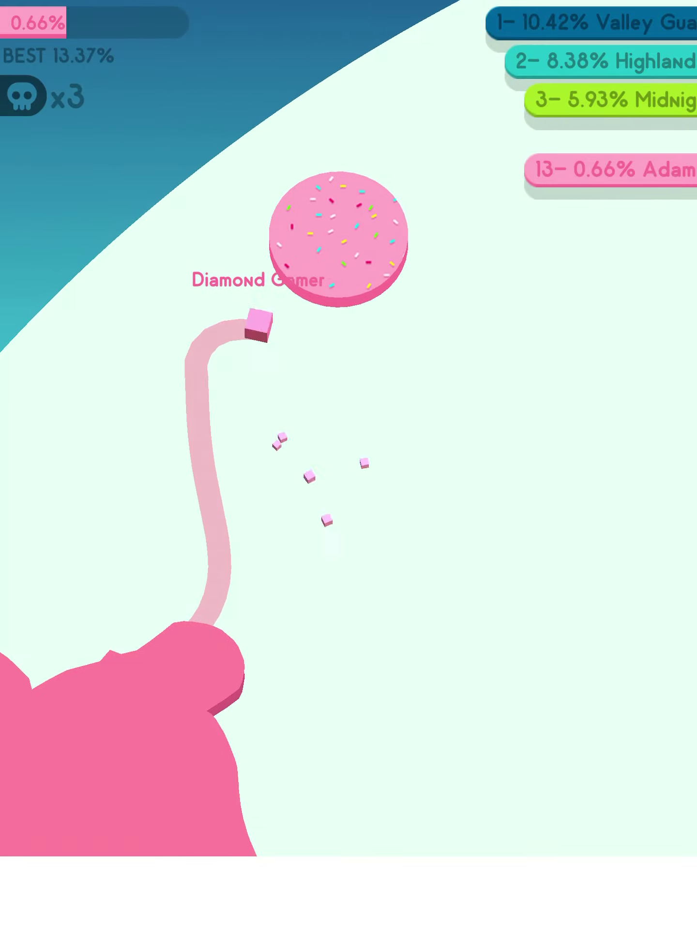
left_click(348, 672)
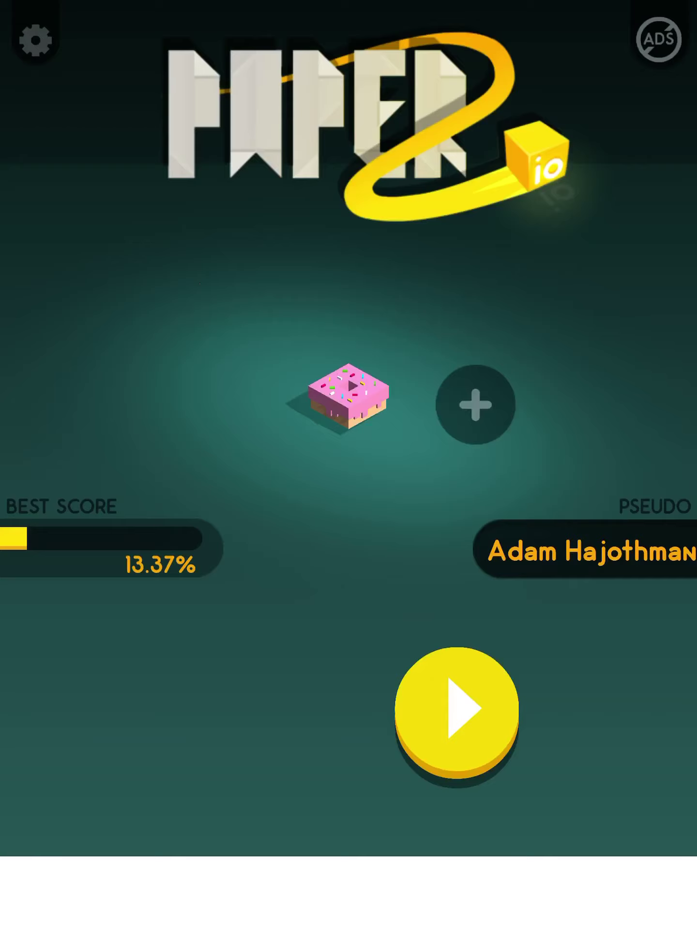
left_click(457, 715)
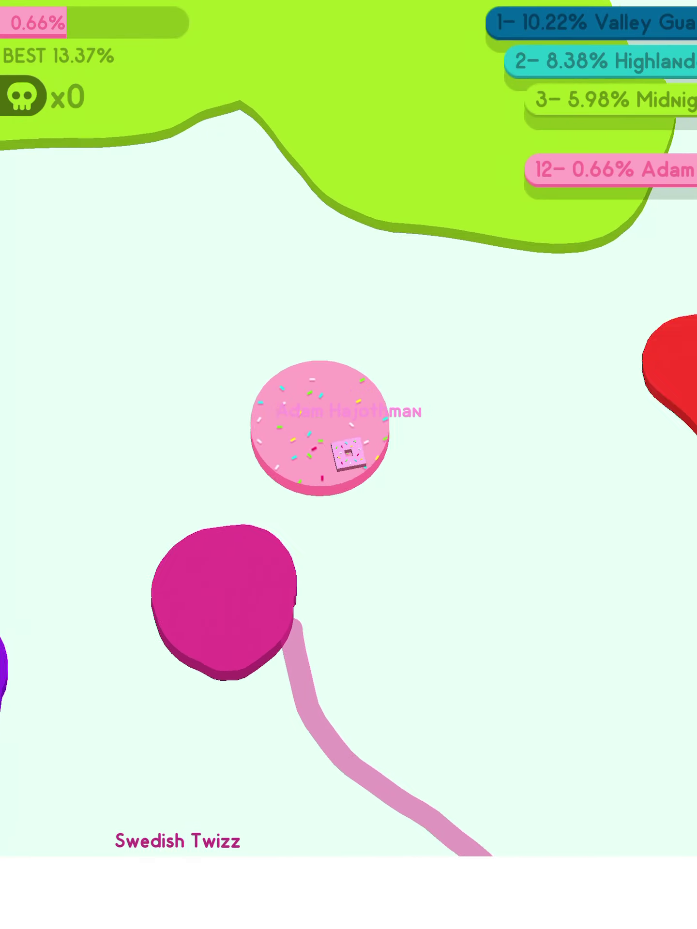
left_click_drag(348, 580, 348, 436)
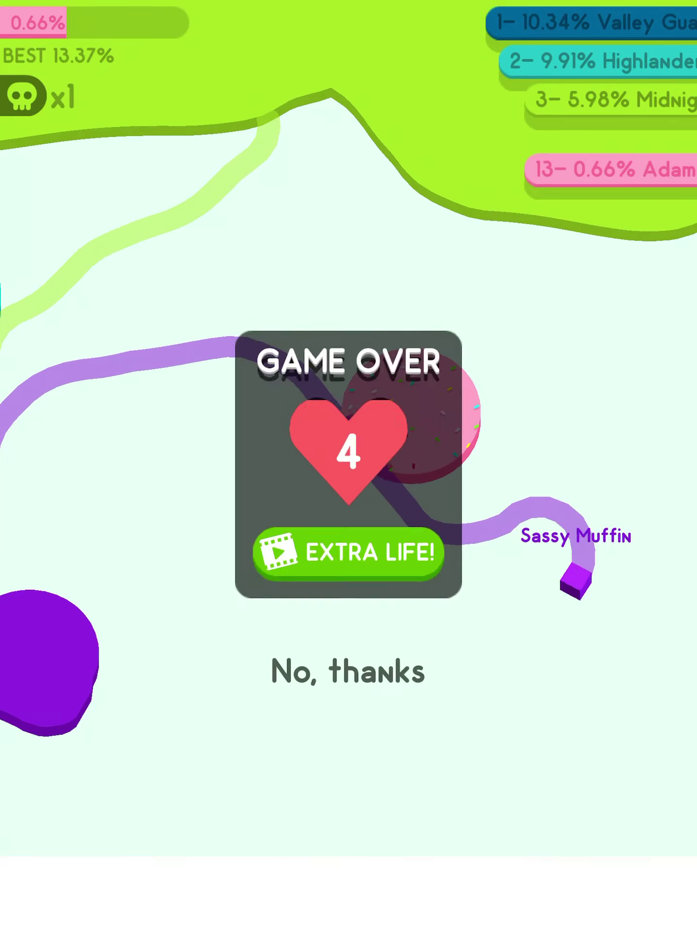
Step: Restart twice after quick deaths, then get cut and continue to the main menu
left_click(348, 669)
left_click(349, 801)
left_click(456, 714)
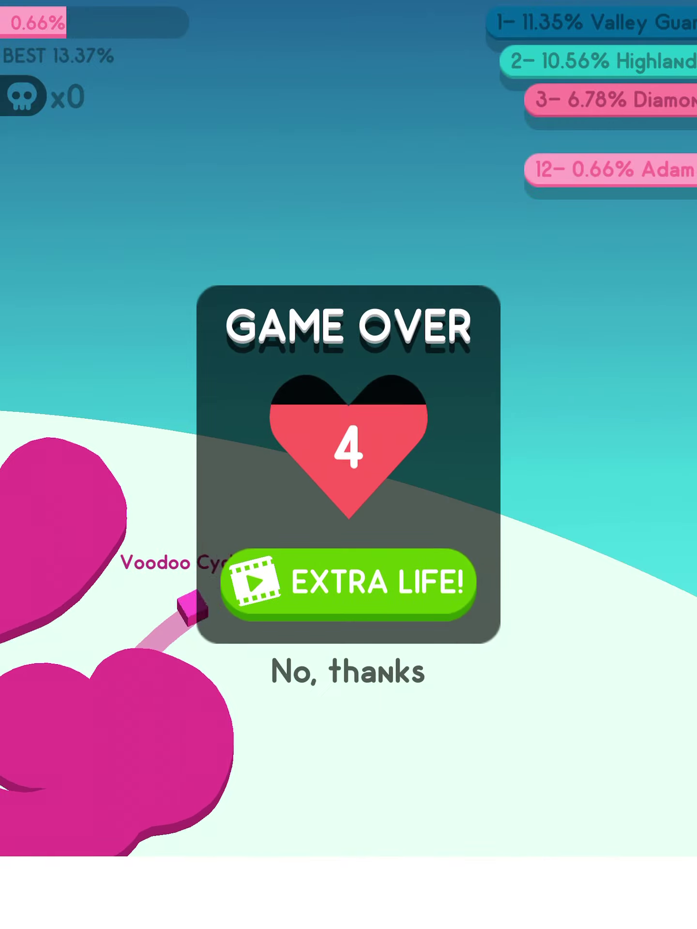
left_click(348, 671)
left_click(348, 799)
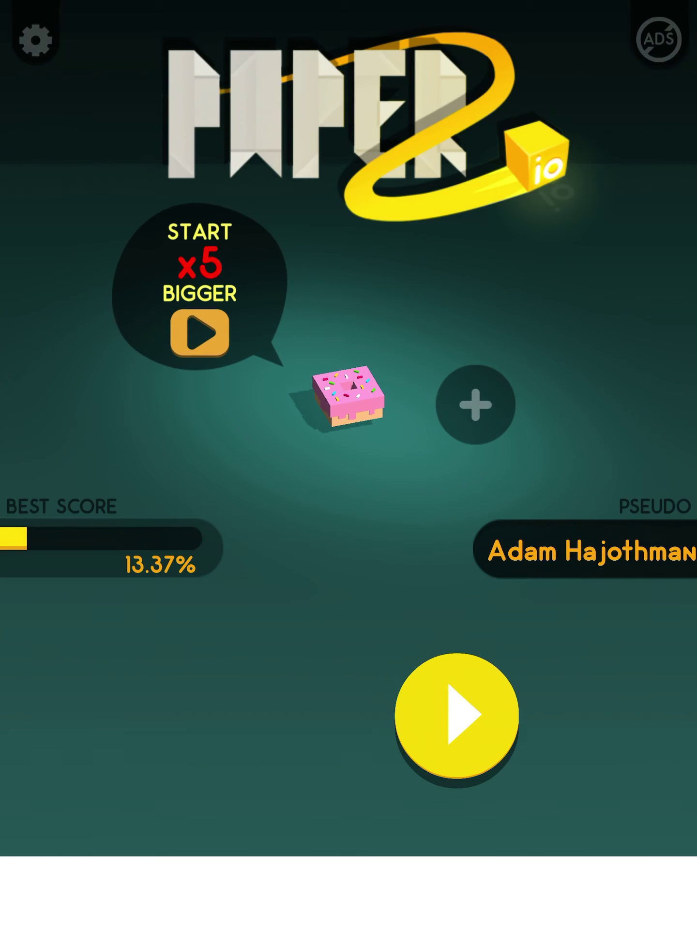
left_click(457, 715)
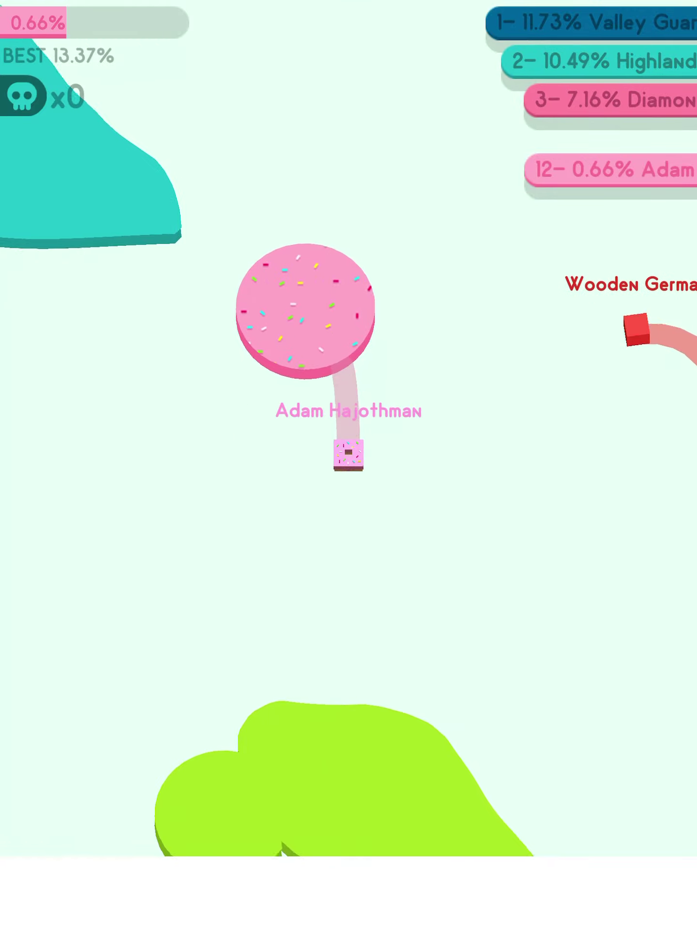
mouse_move(348, 508)
left_mouse_down()
mouse_move(420, 508)
mouse_move(421, 436)
left_mouse_up()
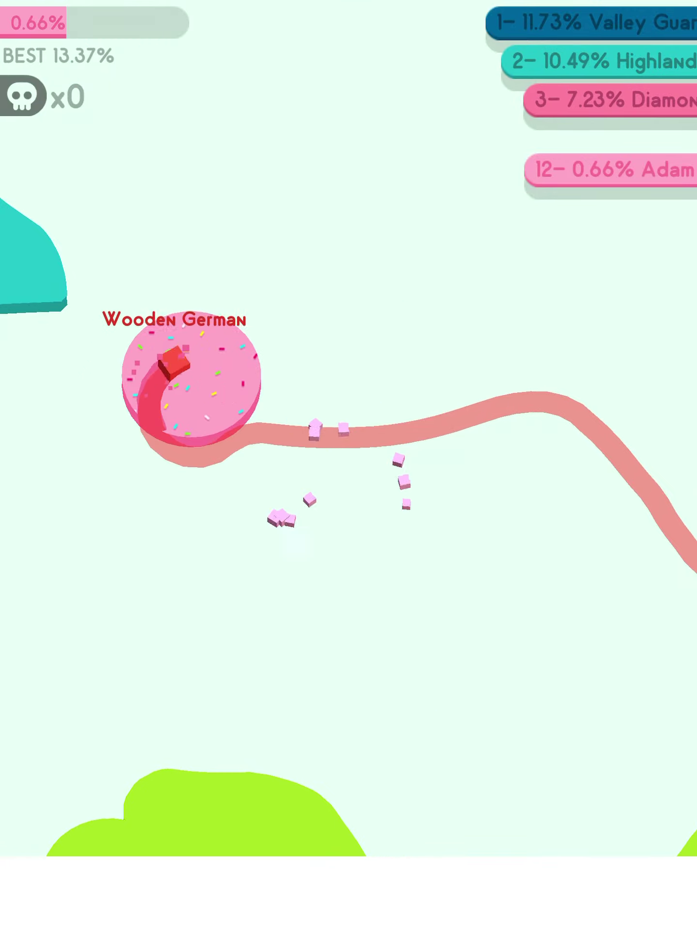
left_click(349, 670)
left_click(348, 800)
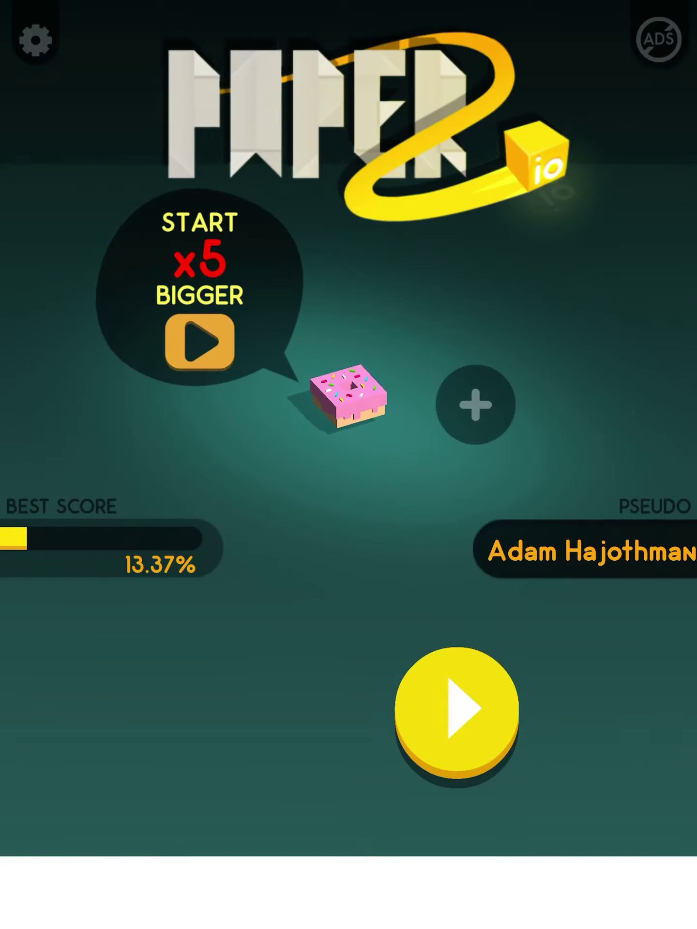
Step: Play a round reaching five kills and 1.71% territory, then decline the extra life
left_click(456, 714)
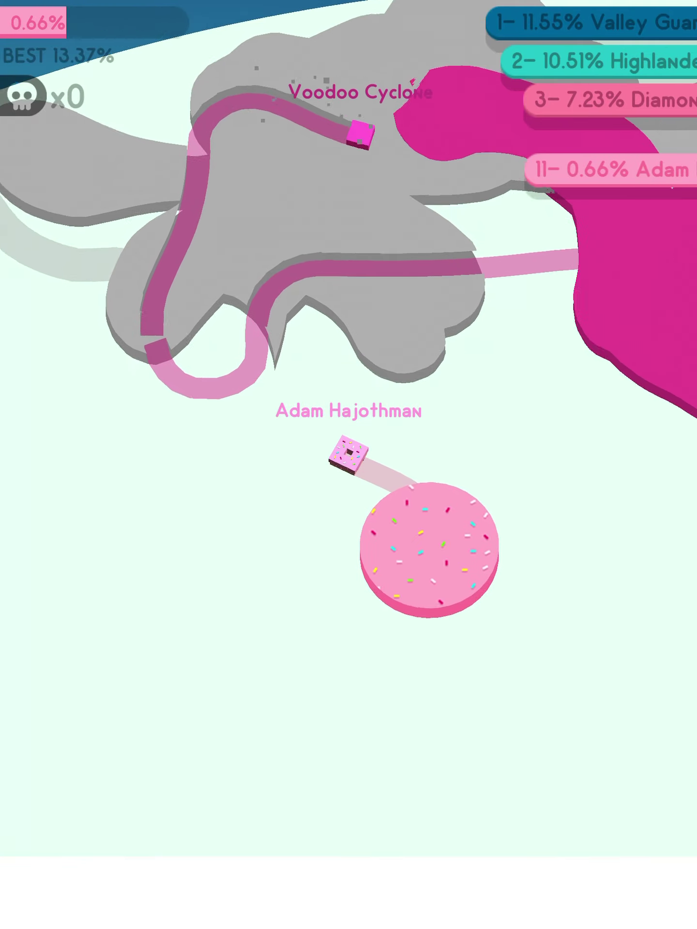
mouse_move(348, 508)
left_mouse_down()
mouse_move(276, 552)
mouse_move(334, 610)
mouse_move(392, 567)
left_mouse_up()
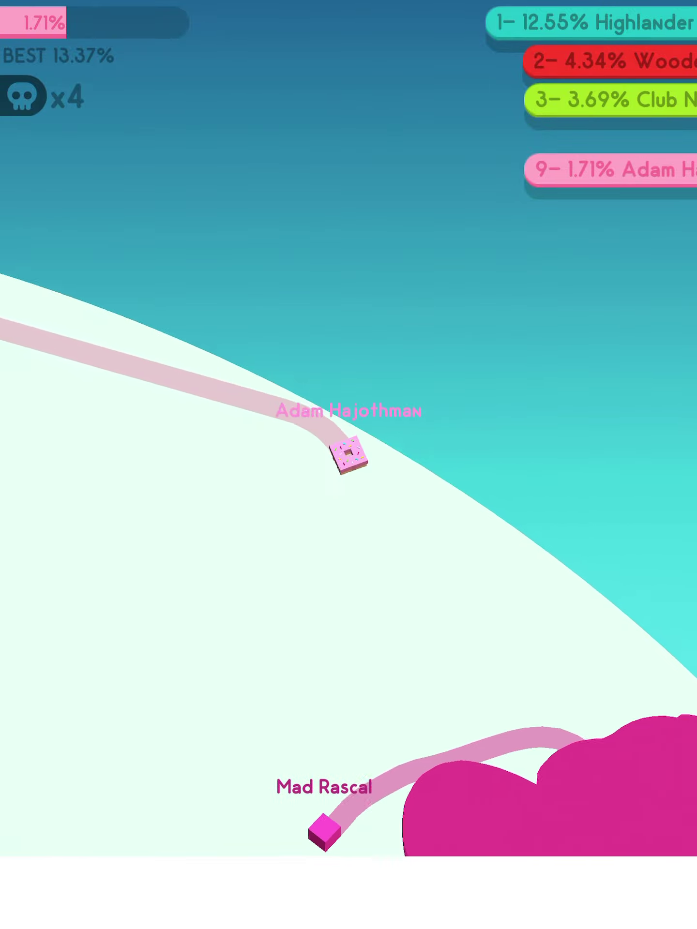
mouse_move(471, 356)
left_mouse_down()
mouse_move(473, 414)
mouse_move(501, 449)
mouse_move(487, 501)
mouse_move(486, 451)
left_mouse_up()
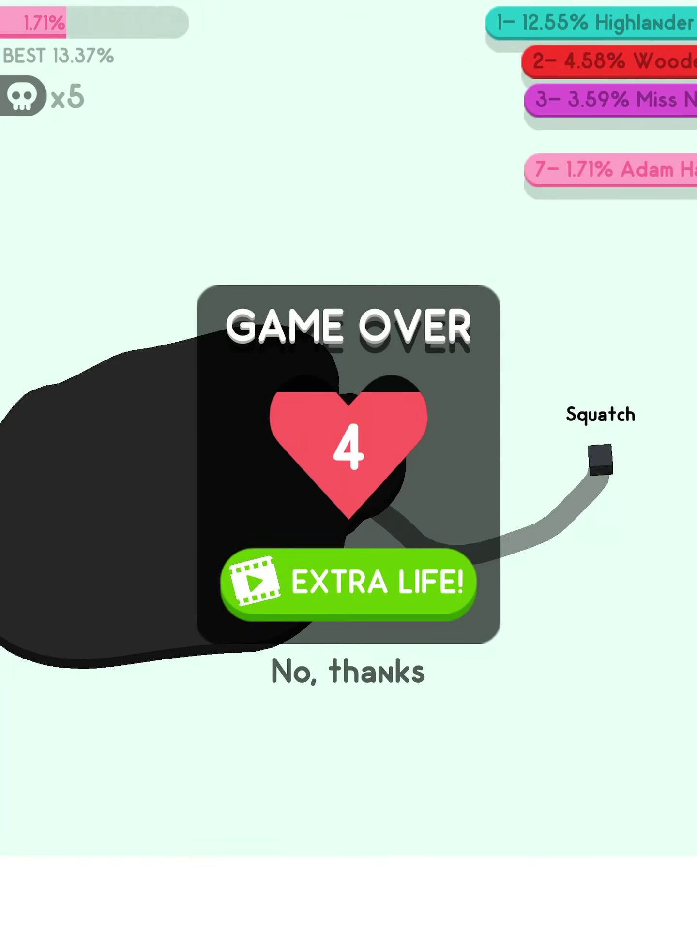
left_click(347, 671)
left_click(348, 801)
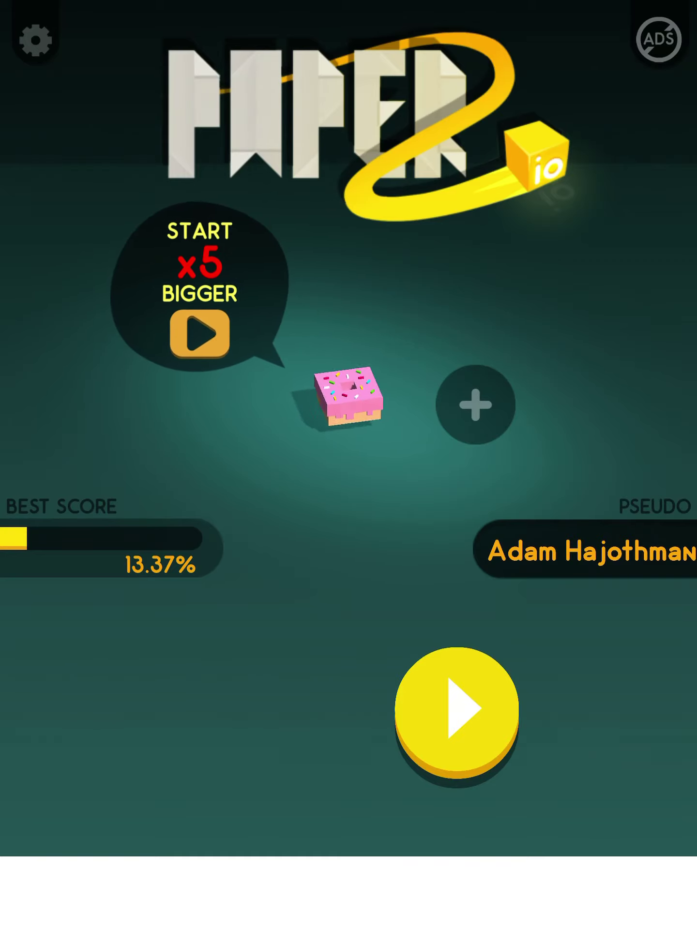
left_click(348, 396)
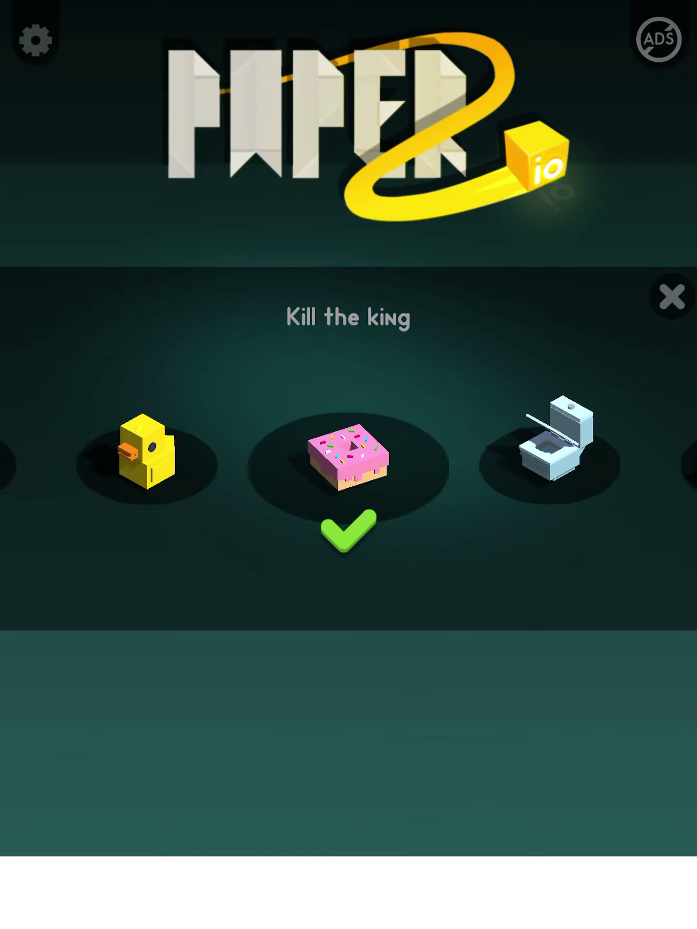
left_click_drag(444, 451, 319, 451)
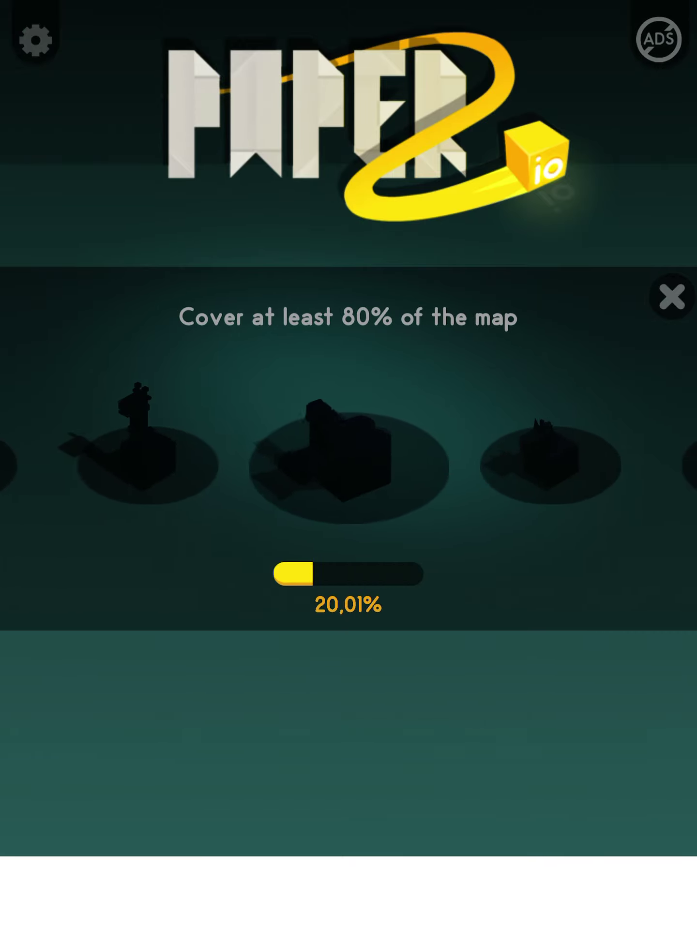
left_click_drag(508, 464, 327, 465)
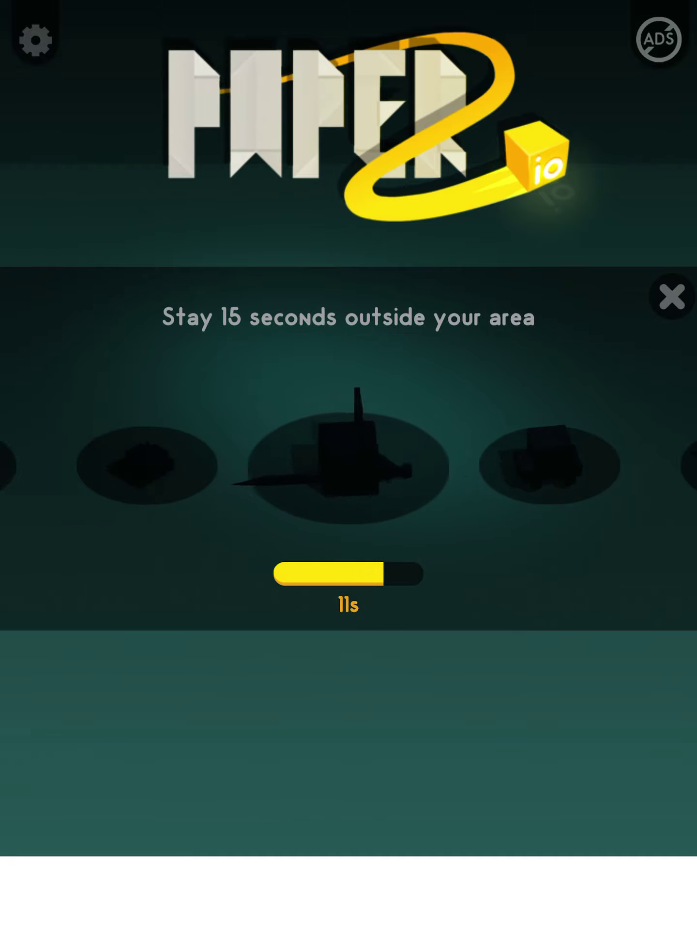
Step: Close the skin collection and play a donut round, declining the extra life at Game Over
left_click(671, 297)
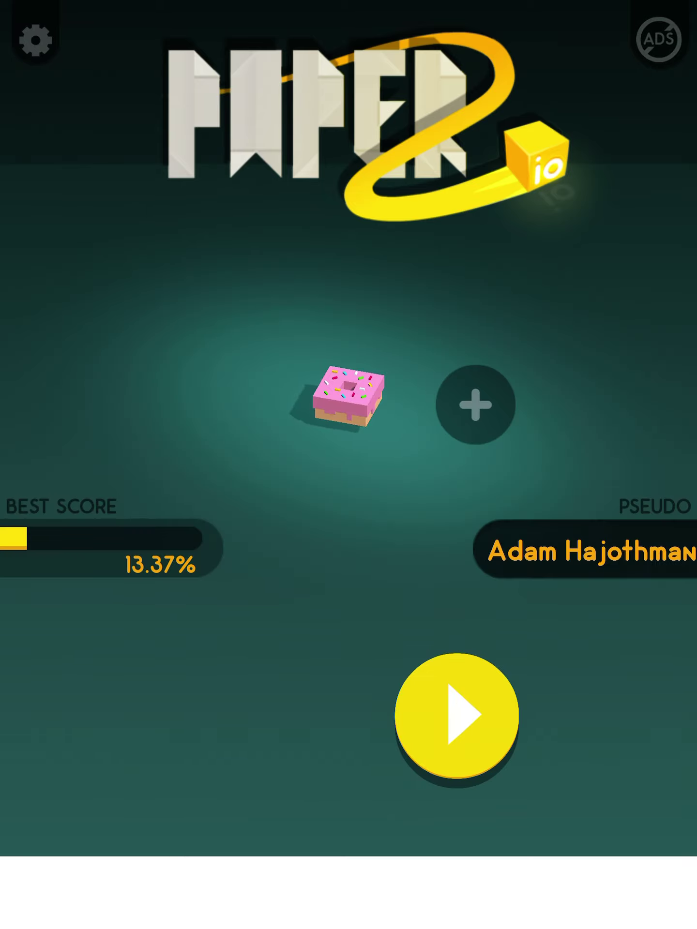
left_click(456, 715)
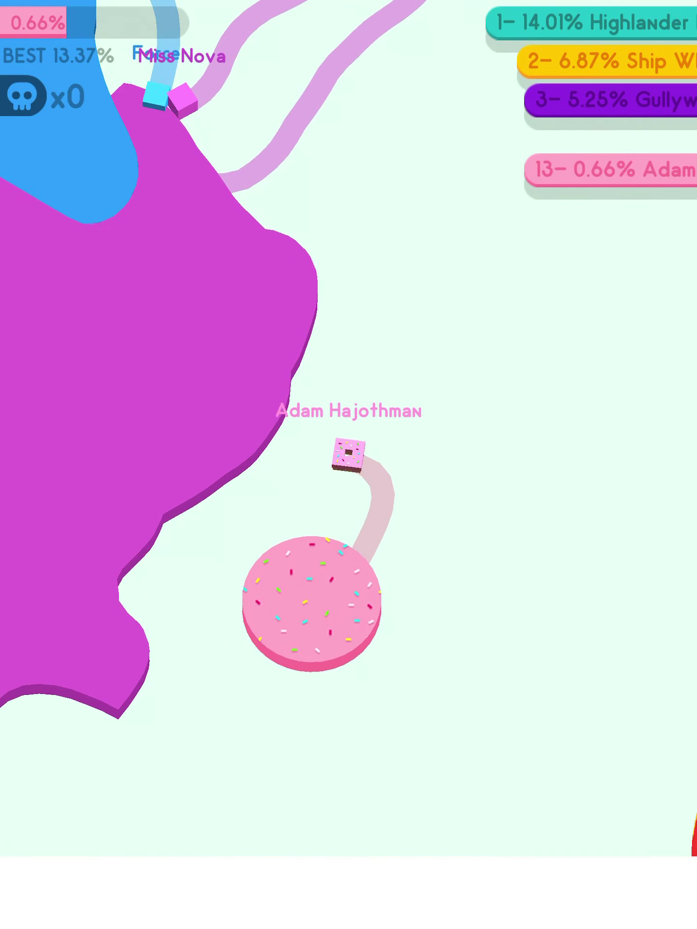
mouse_move(348, 465)
left_mouse_down()
mouse_move(276, 508)
mouse_move(378, 406)
left_mouse_up()
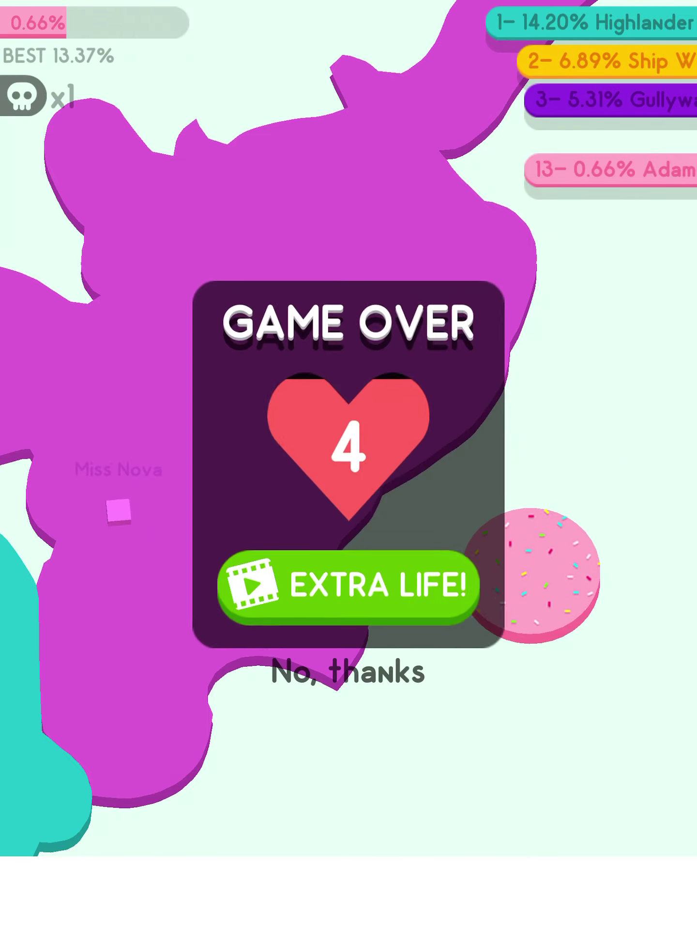
left_click(348, 670)
left_click(348, 800)
Step: Replay donut rounds, skipping extra lives, until the last ends at 1.01% and the menu returns
left_click(457, 714)
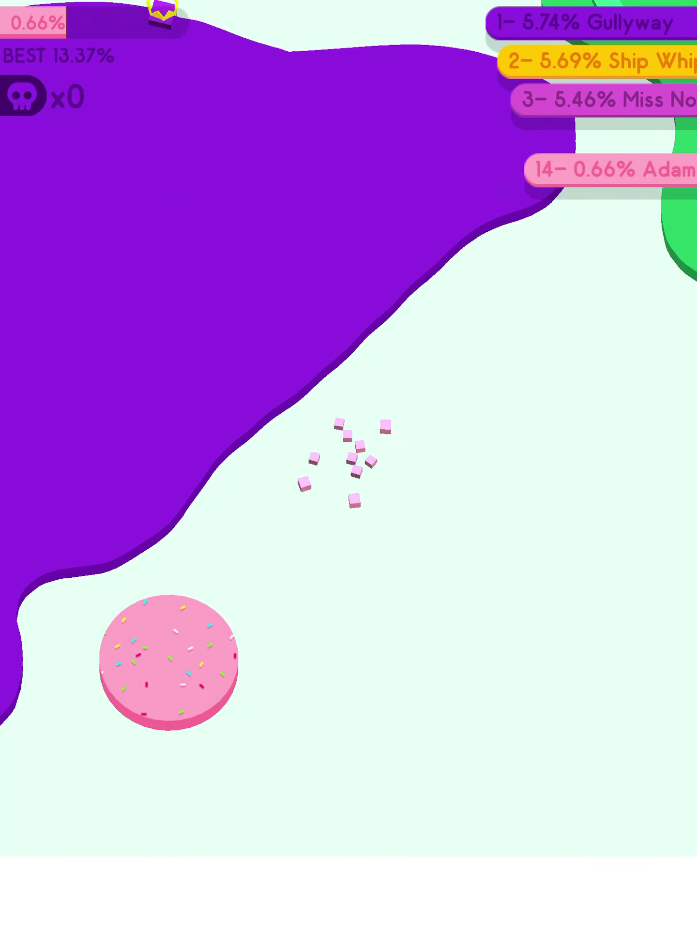
left_click(346, 671)
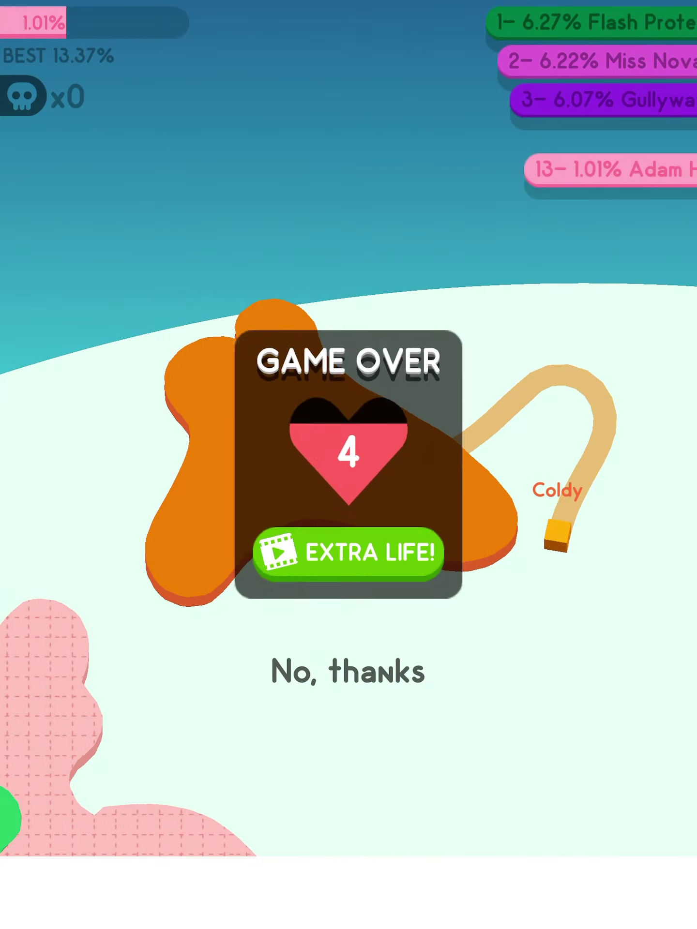
left_click(349, 670)
left_click(348, 801)
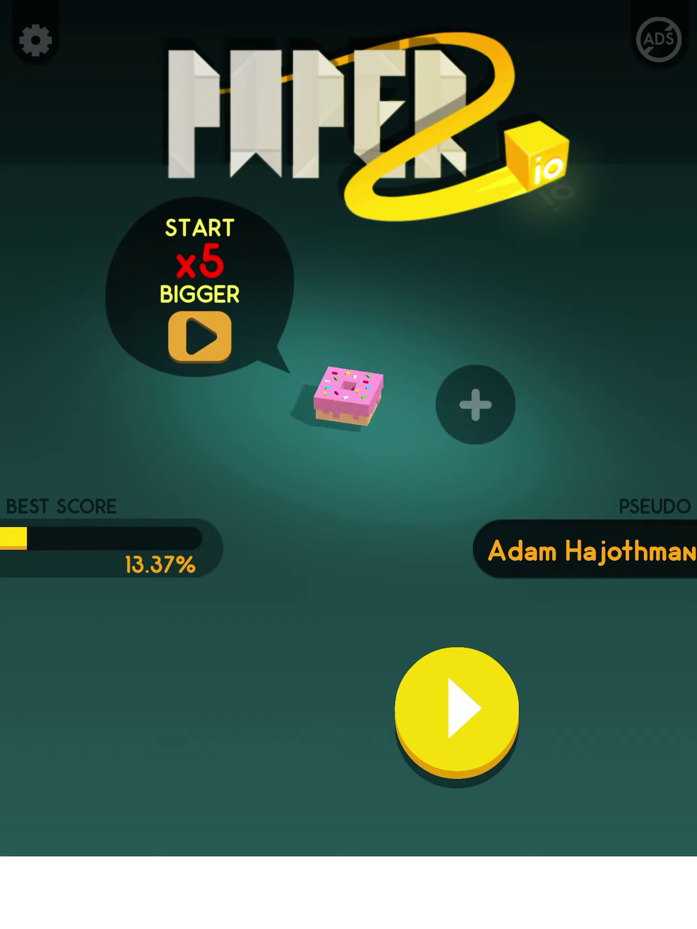